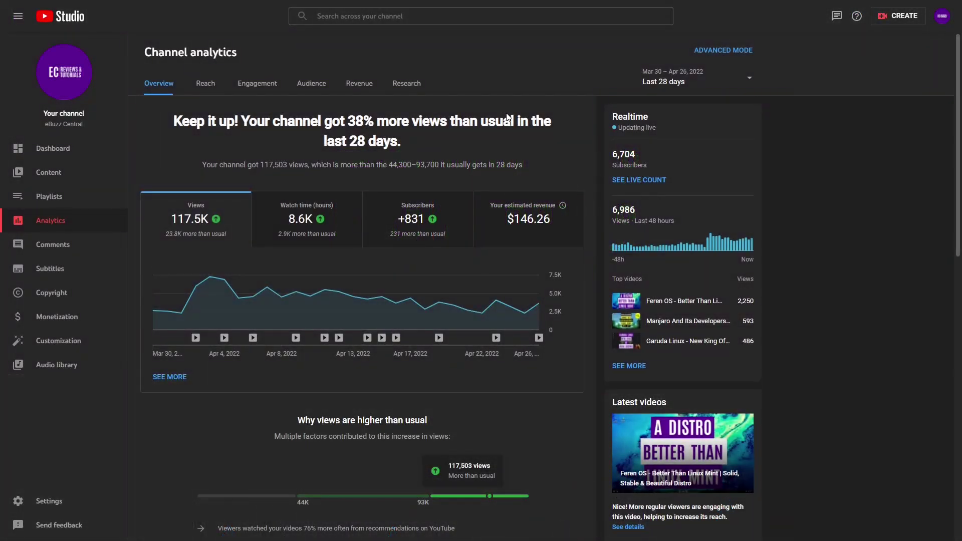
Step: Switch the Channel analytics Overview chart to the 'Your estimated revenue' figures
{"action": "left_click", "coordinate": [526, 228]}
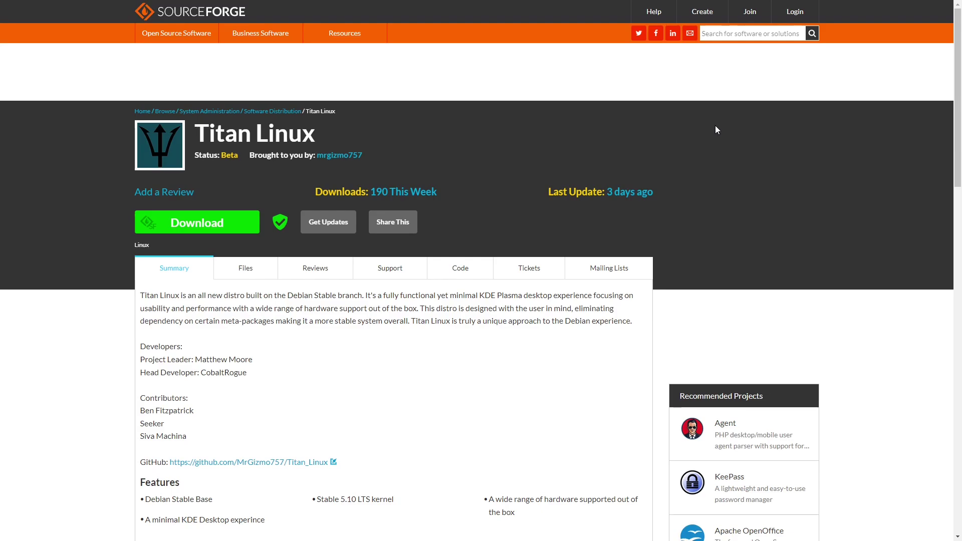
Step: Scroll down and back up through the Titan Linux project's Summary tab on SourceForge
{"action": "scroll", "coordinate": [718, 123], "scroll_direction": "down", "scroll_amount": 3}
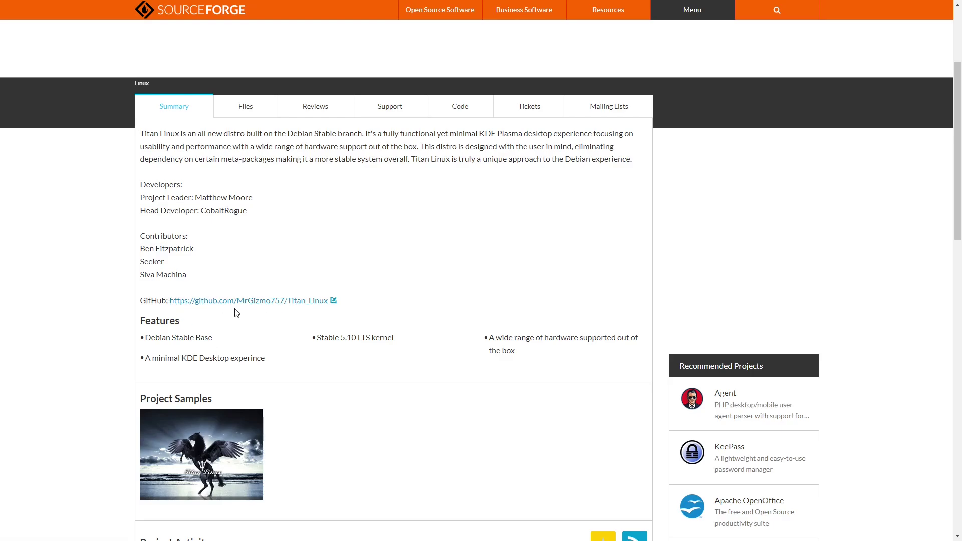
{"action": "scroll", "coordinate": [303, 302], "scroll_direction": "up", "scroll_amount": 3}
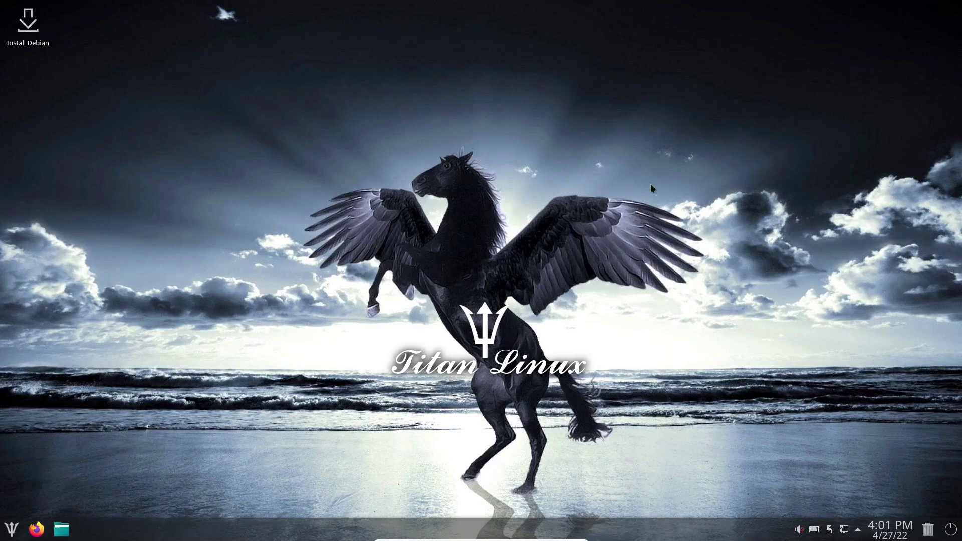
Step: Open the desktop wallpaper settings and apply the titan-min-charcoal wallpaper
{"action": "right_click", "coordinate": [544, 233]}
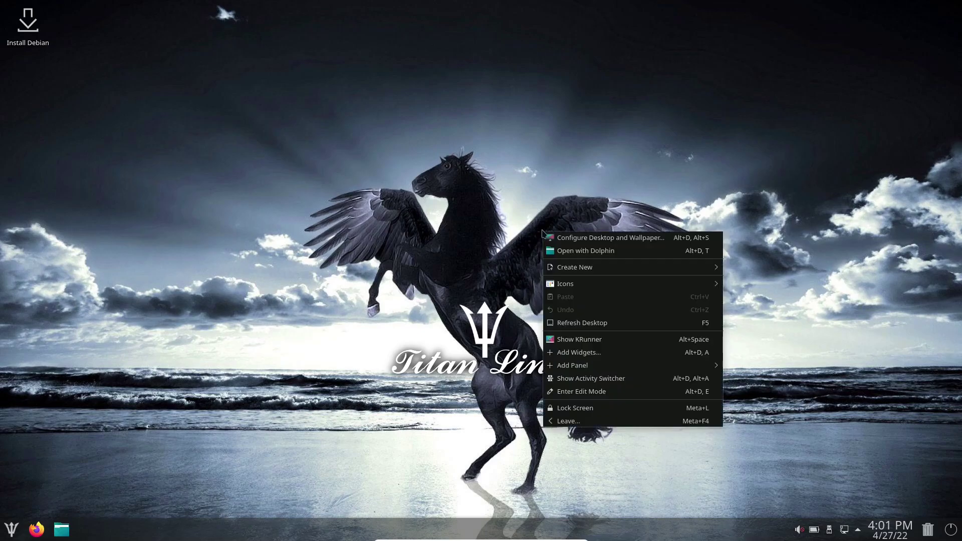
{"action": "left_click", "coordinate": [586, 242]}
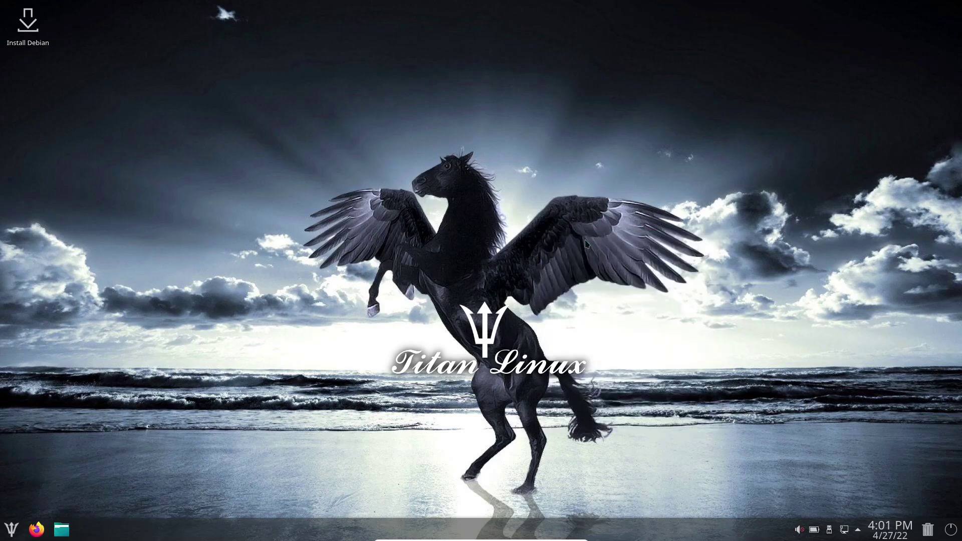
{"action": "scroll", "coordinate": [444, 191], "scroll_direction": "down", "scroll_amount": 3}
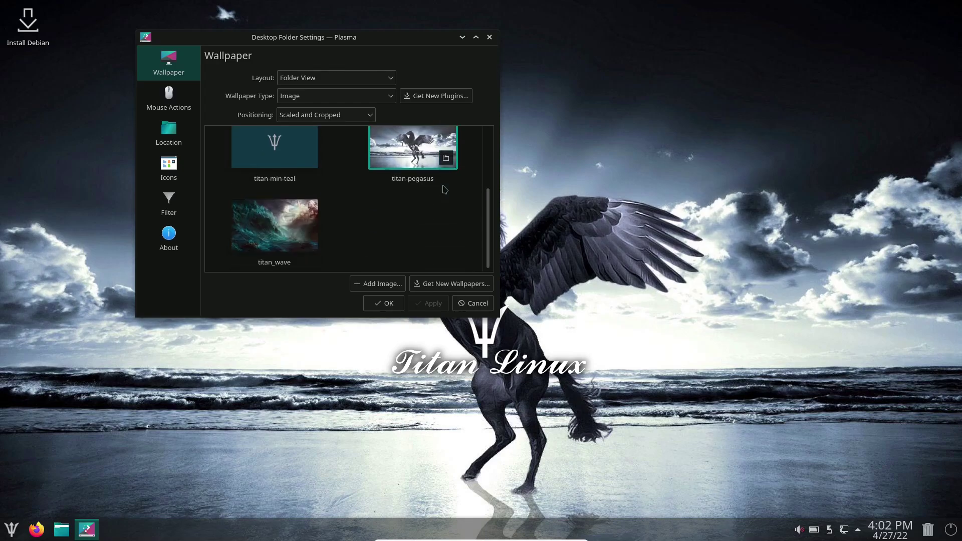
{"action": "scroll", "coordinate": [444, 188], "scroll_direction": "up", "scroll_amount": 3}
{"action": "scroll", "coordinate": [443, 187], "scroll_direction": "down", "scroll_amount": 2}
{"action": "scroll", "coordinate": [441, 186], "scroll_direction": "up", "scroll_amount": 2}
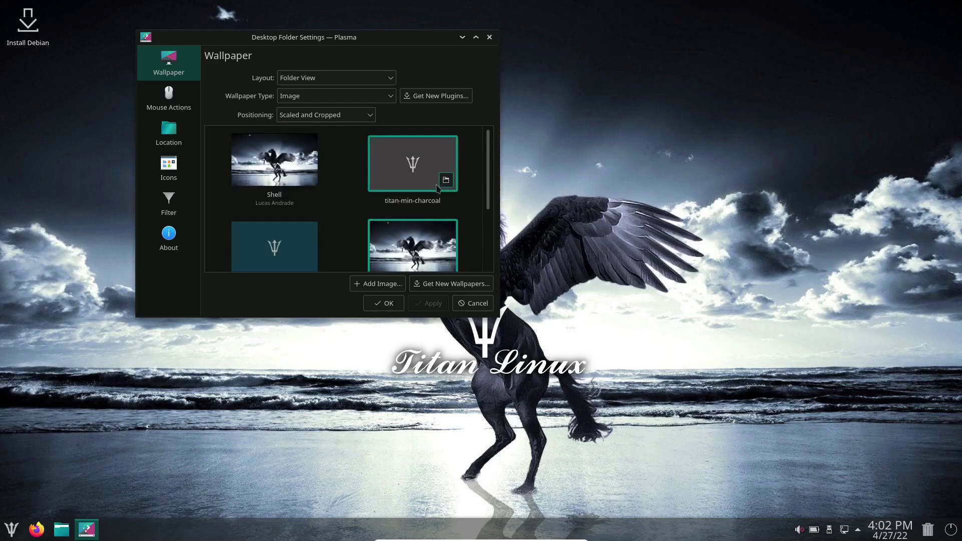
{"action": "left_click", "coordinate": [400, 165]}
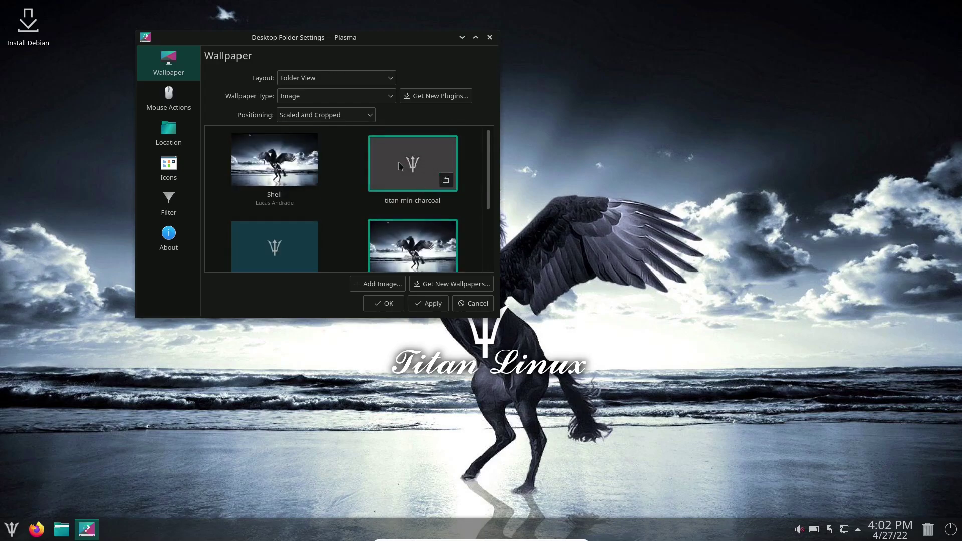
{"action": "left_click", "coordinate": [429, 303]}
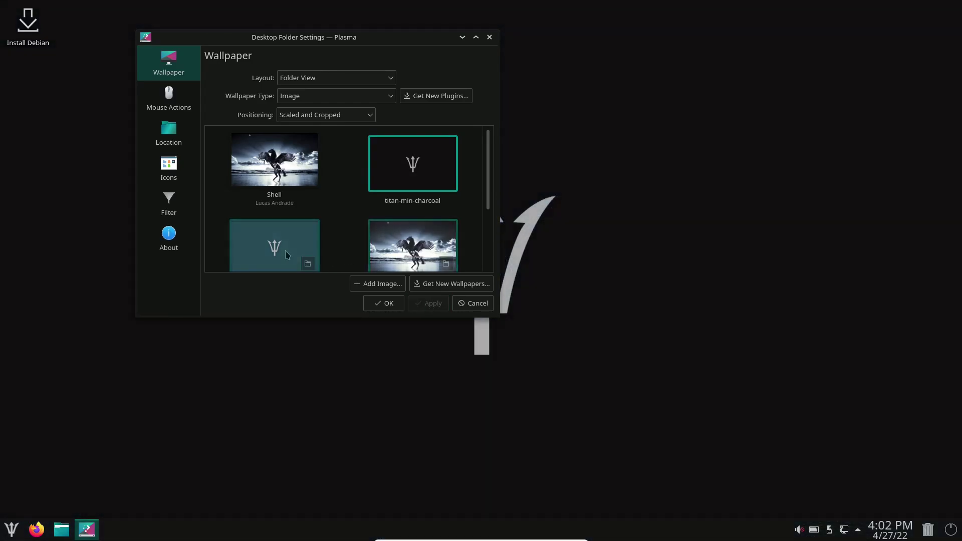
Step: Try titan-min-teal, then apply titan_wave and close the wallpaper settings
{"action": "left_click", "coordinate": [273, 246]}
{"action": "left_click", "coordinate": [415, 304]}
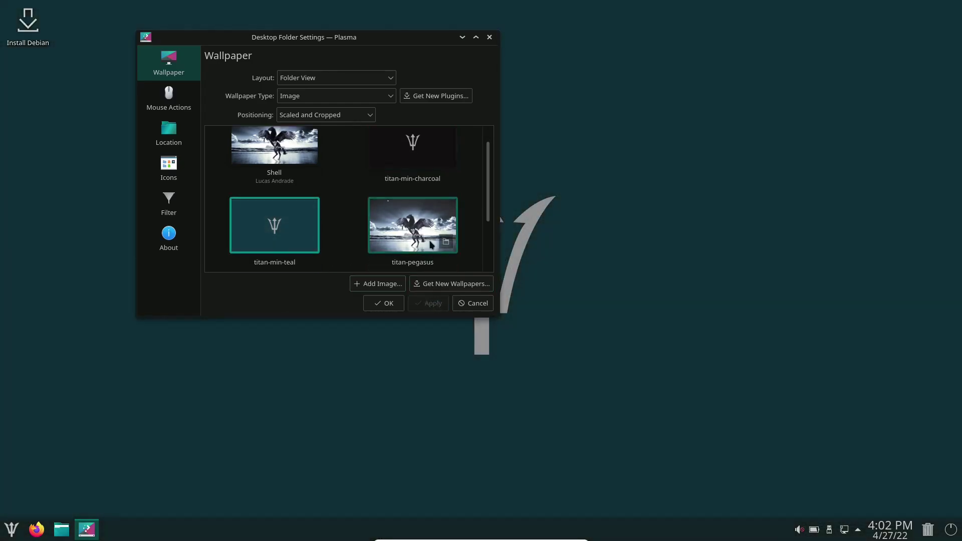
{"action": "scroll", "coordinate": [430, 239], "scroll_direction": "down", "scroll_amount": 1}
{"action": "left_click", "coordinate": [264, 229]}
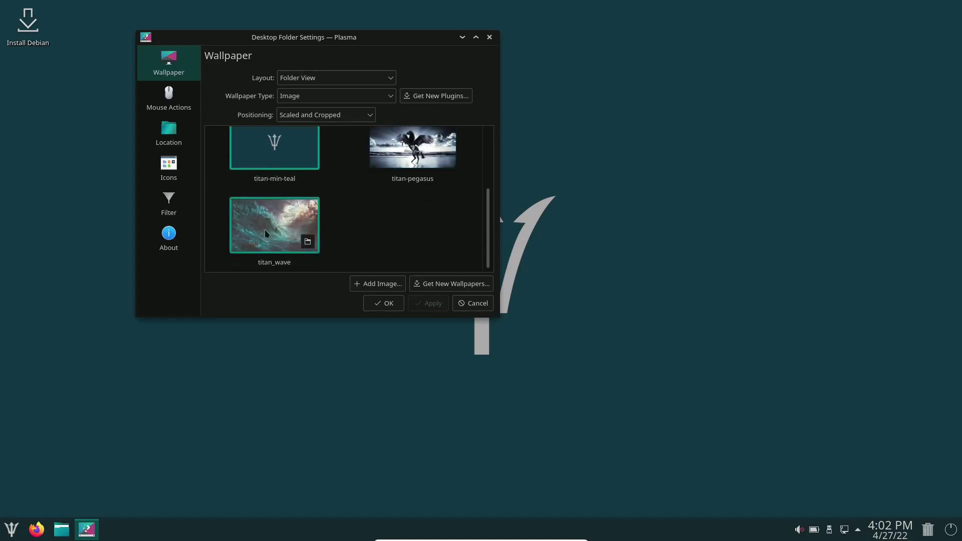
{"action": "left_click", "coordinate": [421, 305]}
{"action": "left_click_drag", "start_coordinate": [399, 37], "coordinate": [661, 193]}
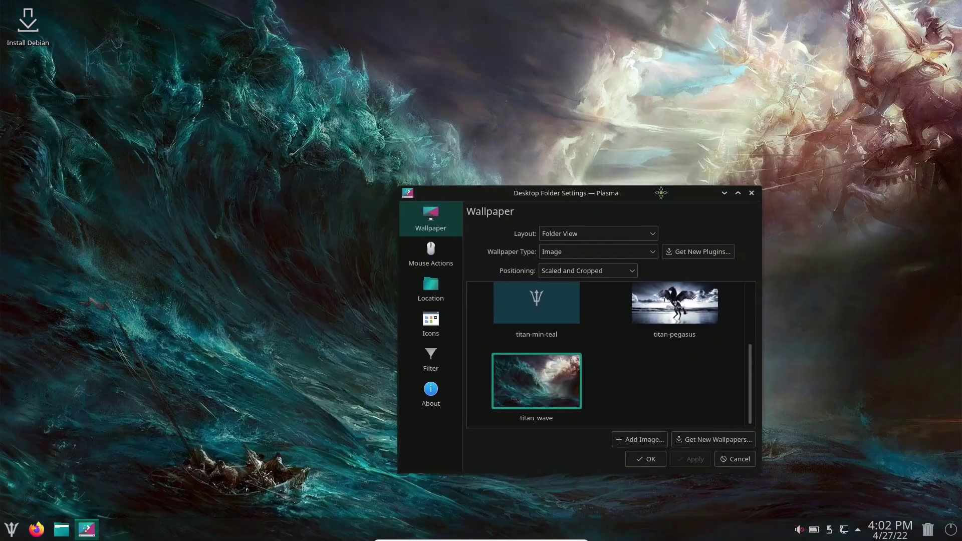
{"action": "left_click", "coordinate": [751, 193]}
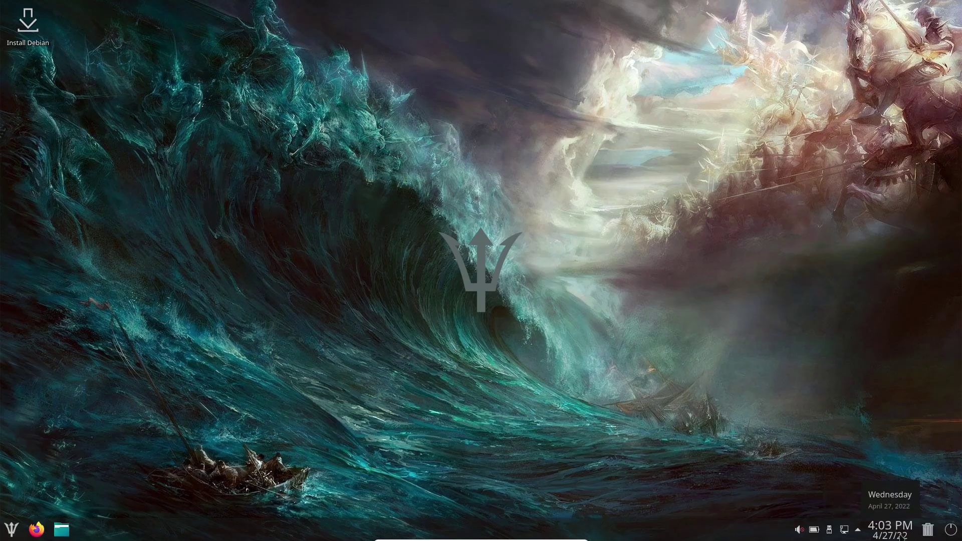
Step: Expand the Status and Notifications tray panel, then collapse it again
{"action": "left_click", "coordinate": [858, 534]}
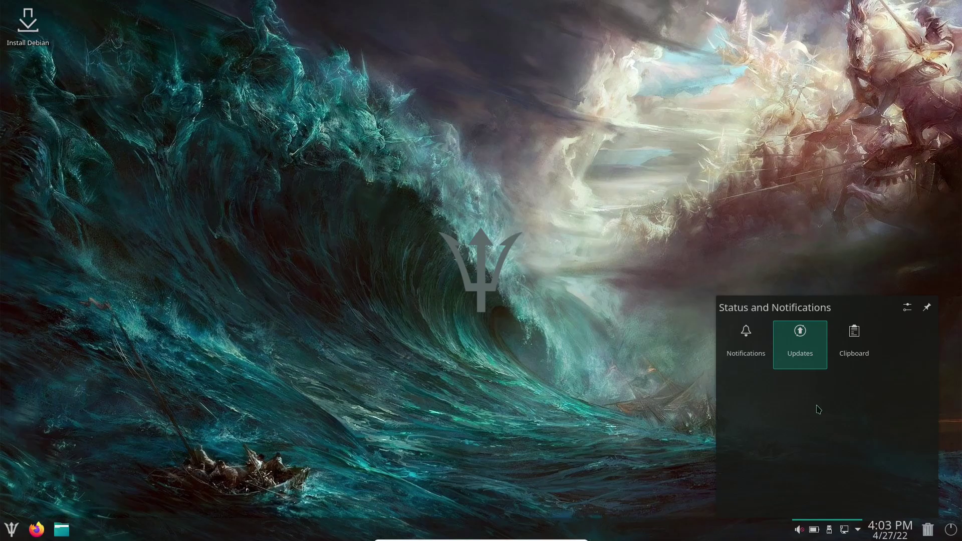
{"action": "left_click", "coordinate": [858, 532]}
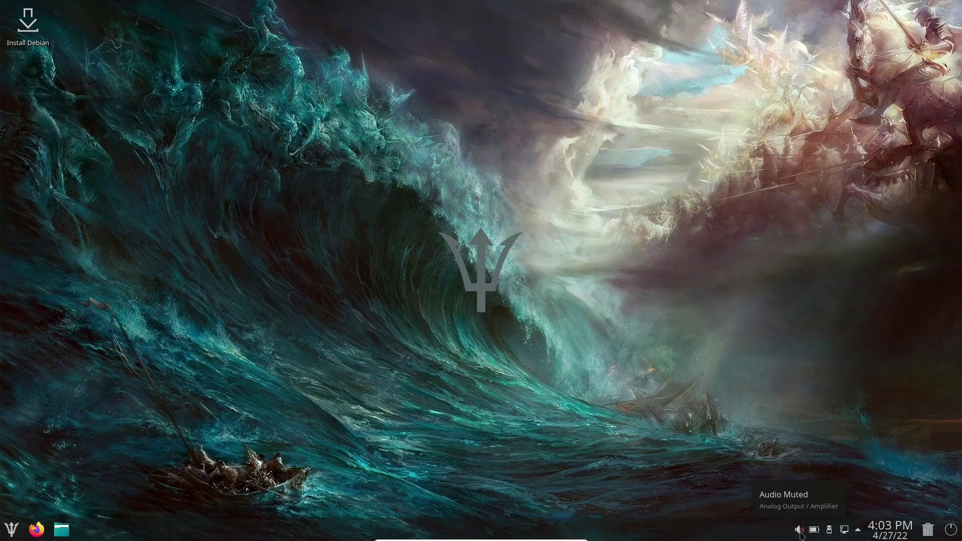
Step: Enter panel edit mode, view More Options, browse the Add Widgets list, then exit editing
{"action": "right_click", "coordinate": [723, 531]}
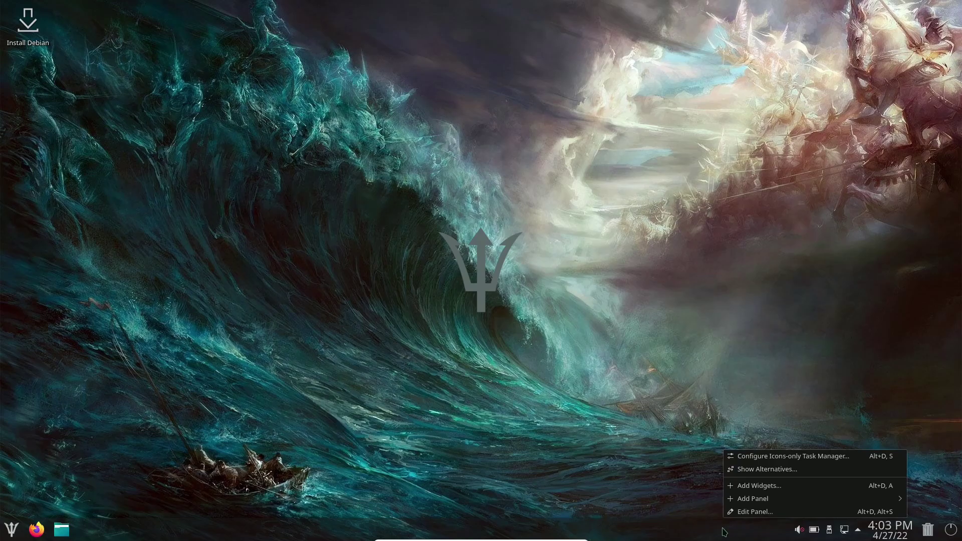
{"action": "left_click", "coordinate": [747, 512]}
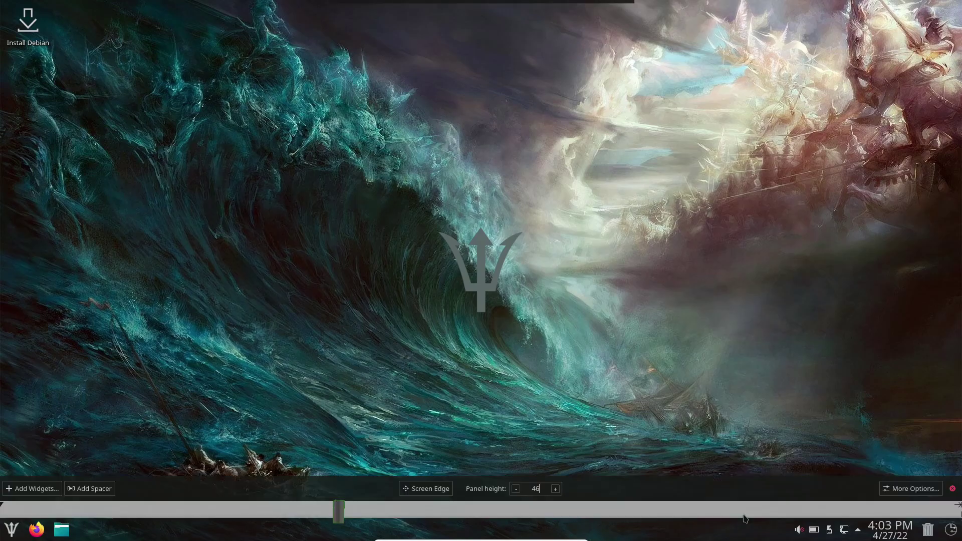
{"action": "left_click", "coordinate": [911, 489]}
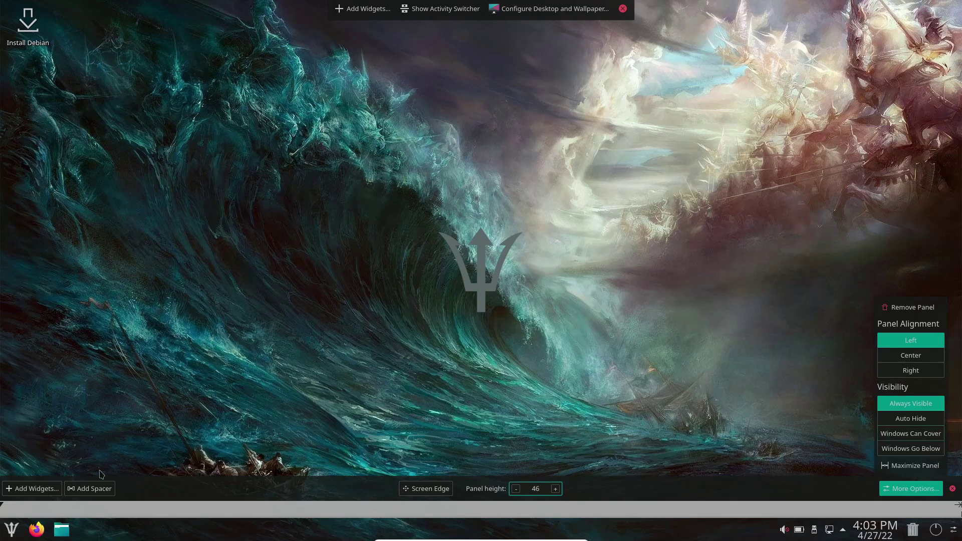
{"action": "left_click", "coordinate": [45, 492]}
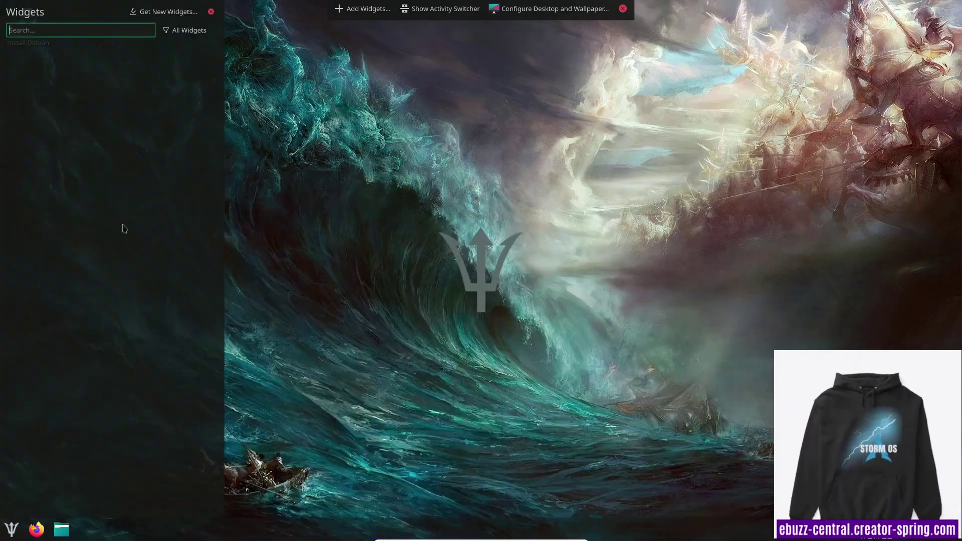
{"action": "scroll", "coordinate": [57, 261], "scroll_direction": "down", "scroll_amount": 10}
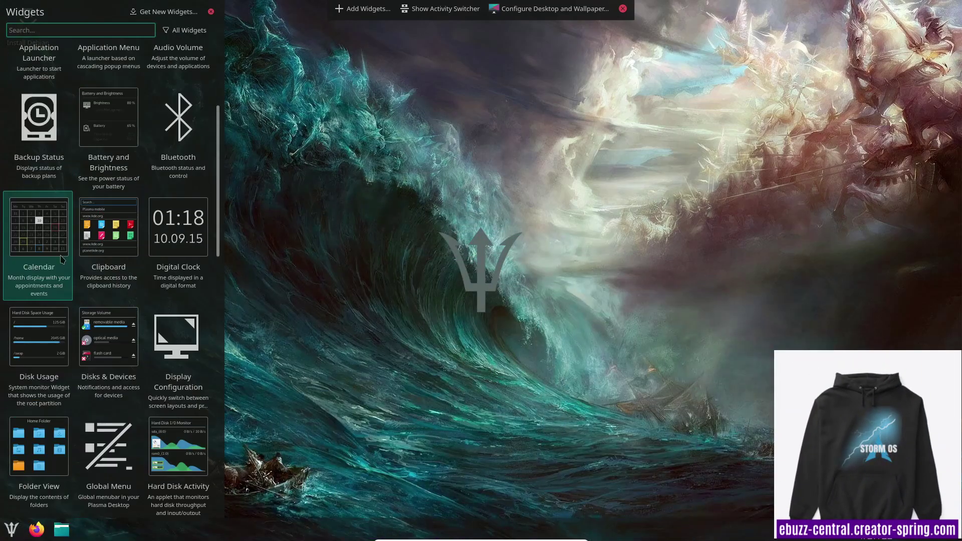
{"action": "scroll", "coordinate": [64, 264], "scroll_direction": "down", "scroll_amount": 10}
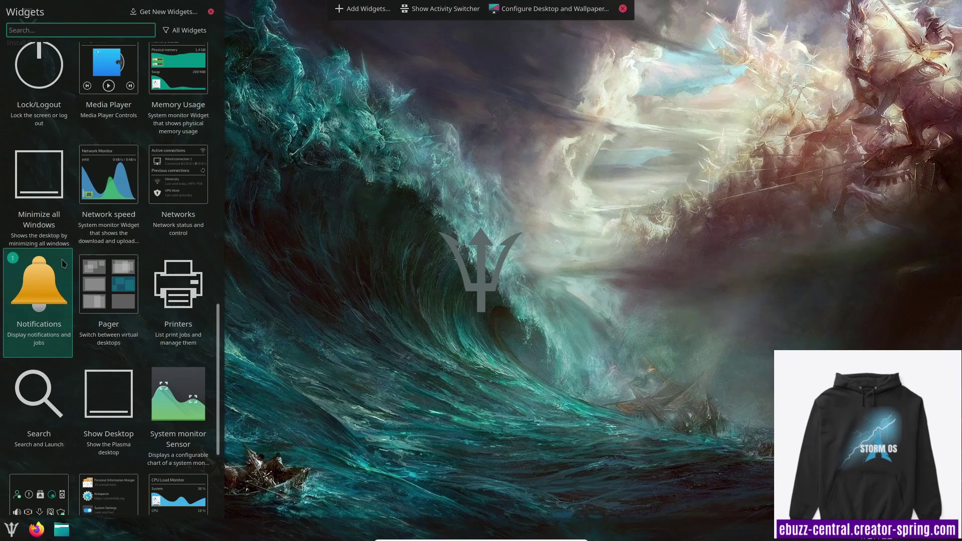
{"action": "scroll", "coordinate": [214, 201], "scroll_direction": "up", "scroll_amount": 4}
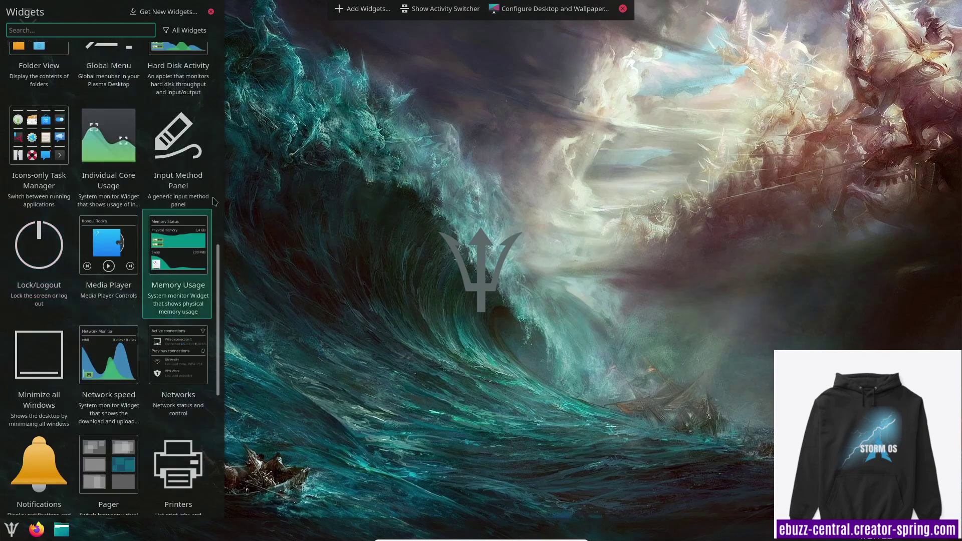
{"action": "left_click", "coordinate": [623, 9]}
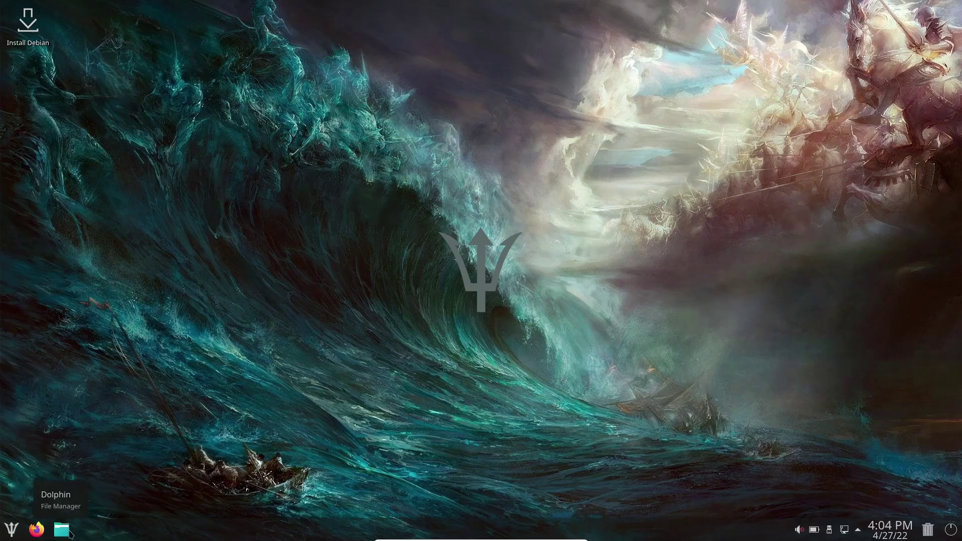
Step: Launch Dolphin on the home folder, centre and enlarge its window, then close it
{"action": "left_click", "coordinate": [60, 531]}
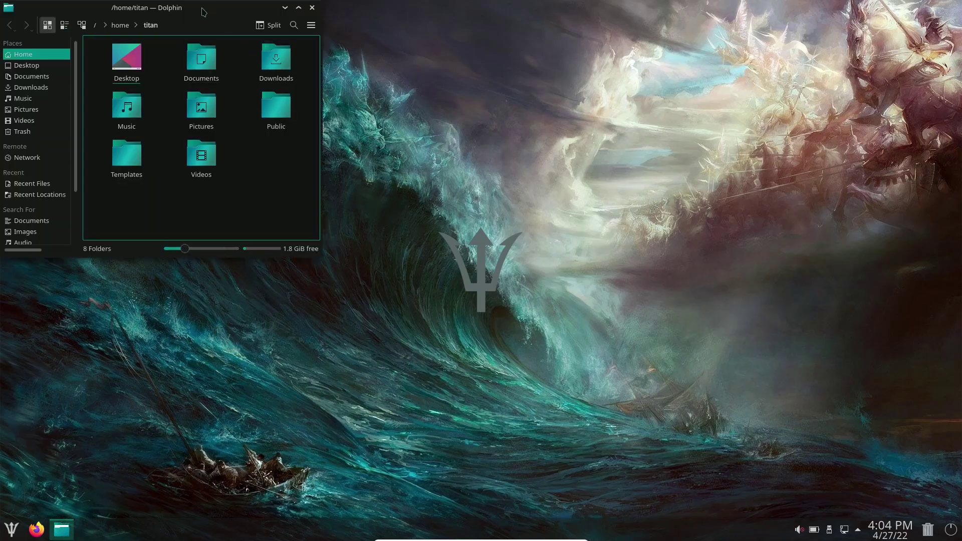
{"action": "left_click_drag", "start_coordinate": [203, 12], "coordinate": [529, 60]}
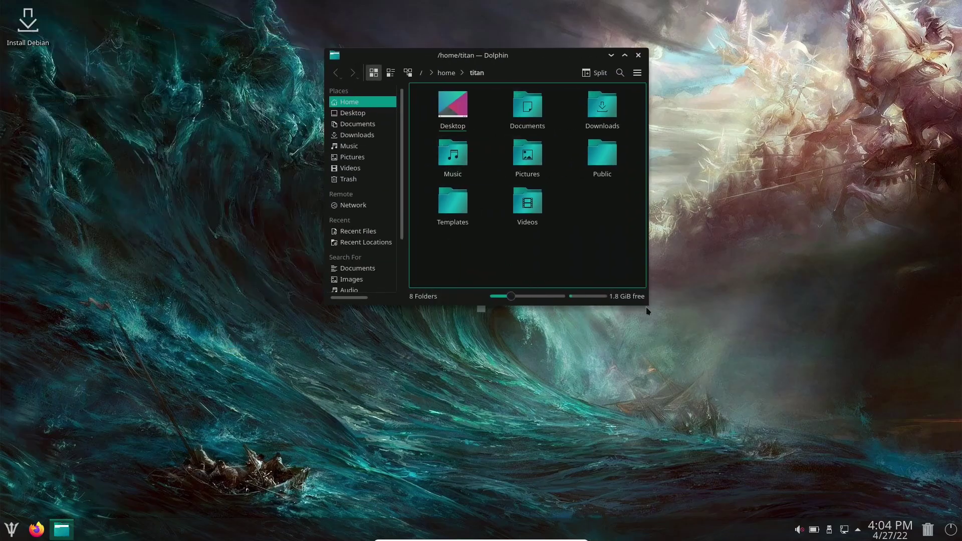
{"action": "left_click_drag", "start_coordinate": [647, 307], "coordinate": [735, 394]}
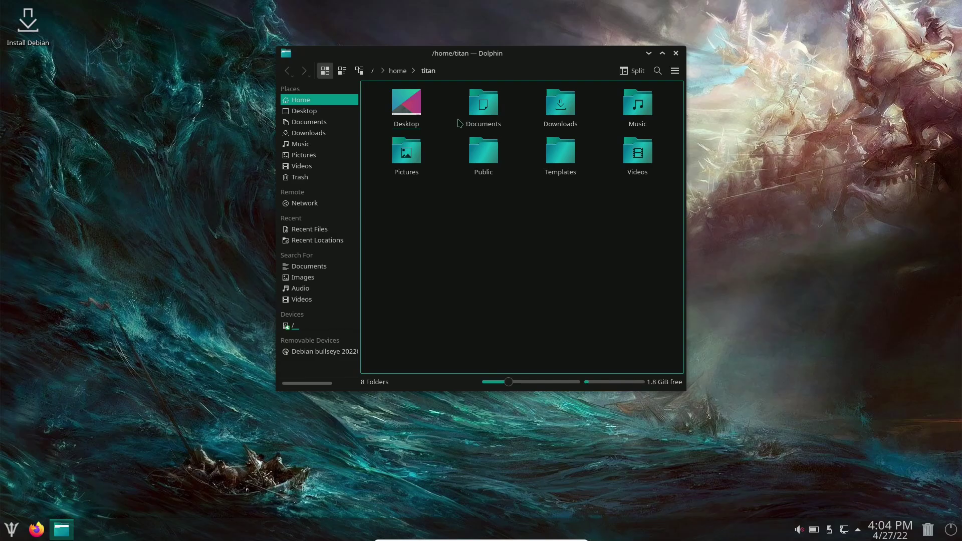
{"action": "left_click", "coordinate": [676, 53]}
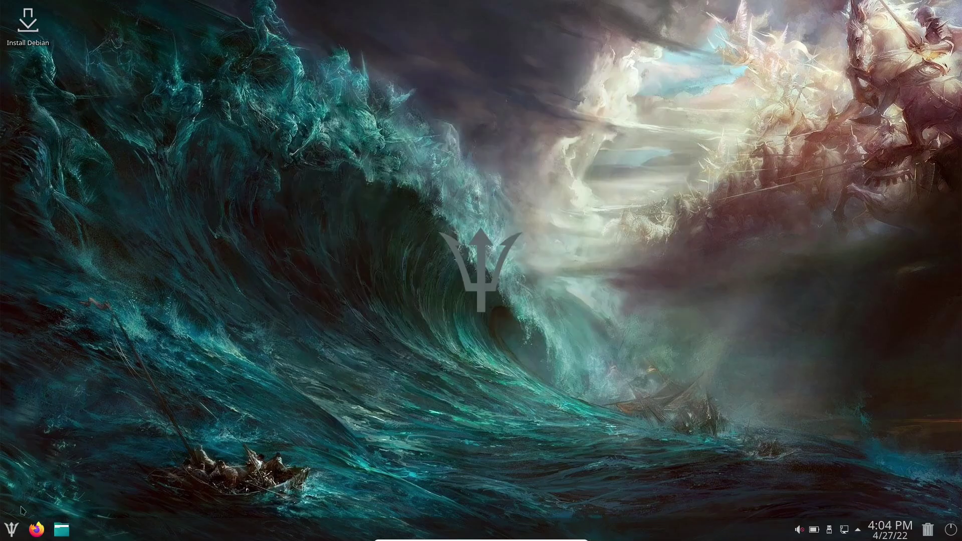
Step: Launch System Settings from a 'settings' launcher search and centre its window
{"action": "left_click", "coordinate": [11, 530]}
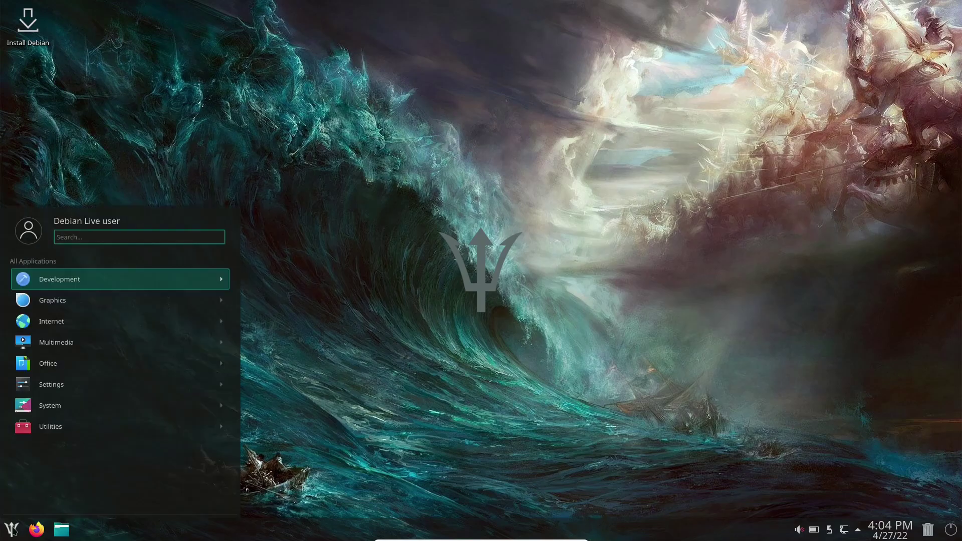
{"action": "type", "text": "settings"}
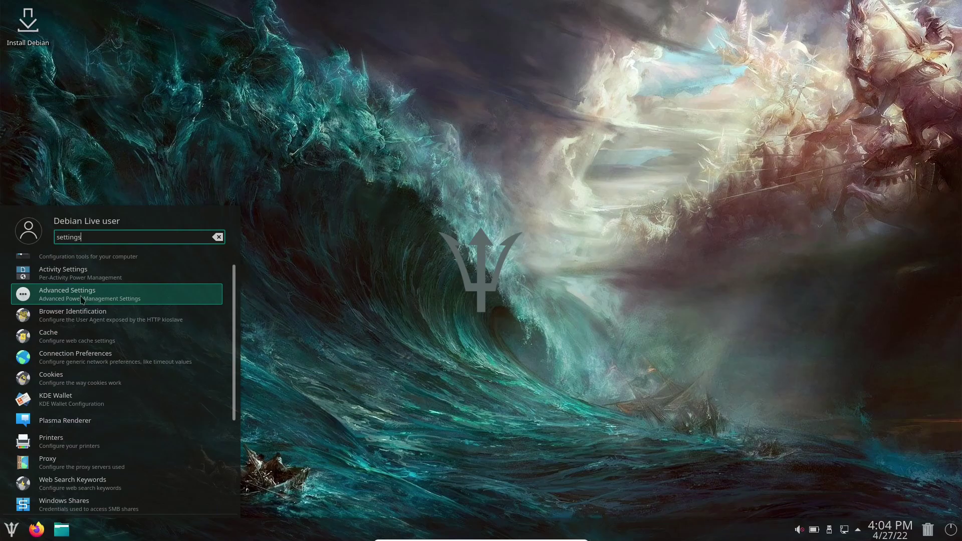
{"action": "left_click", "coordinate": [88, 267]}
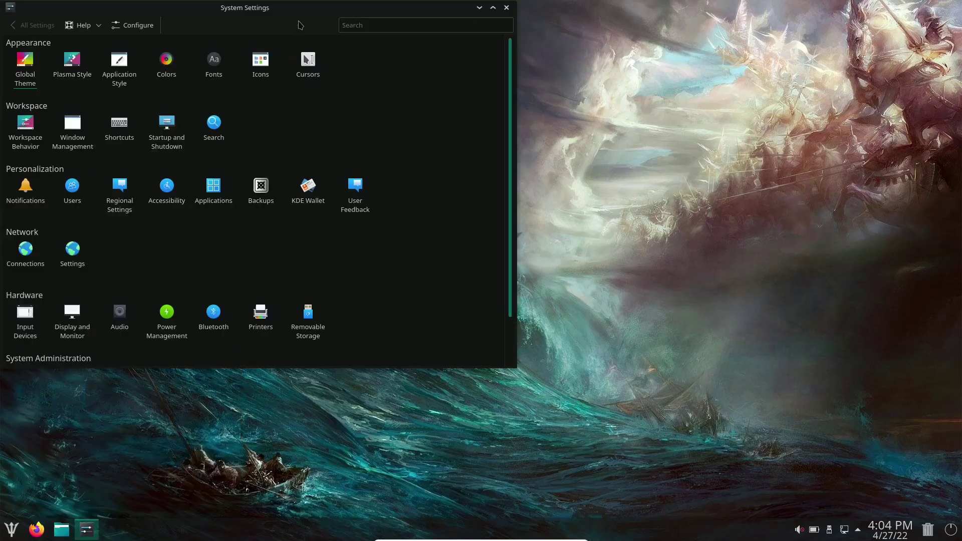
{"action": "left_click_drag", "start_coordinate": [303, 21], "coordinate": [506, 77]}
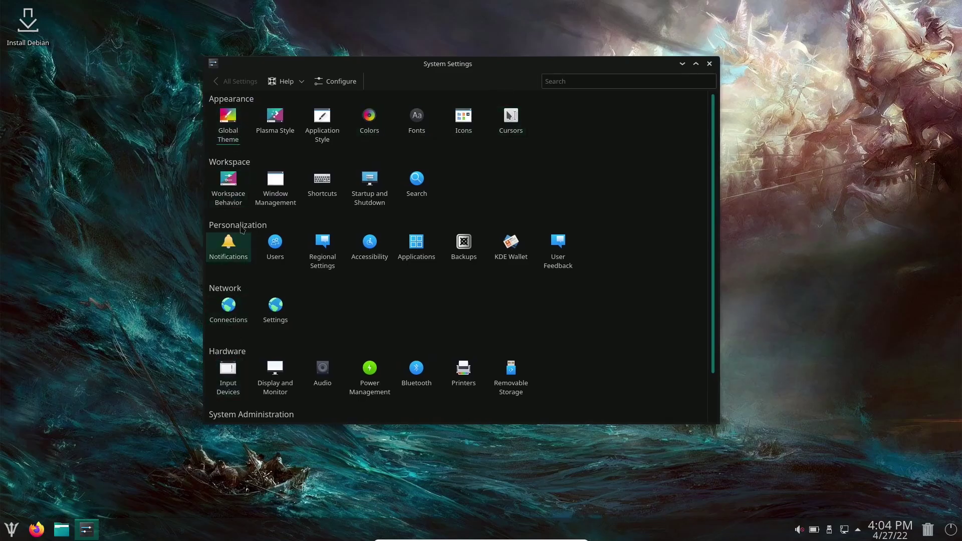
Step: Switch System Settings to Sidebar View and scroll through it
{"action": "left_click", "coordinate": [333, 82]}
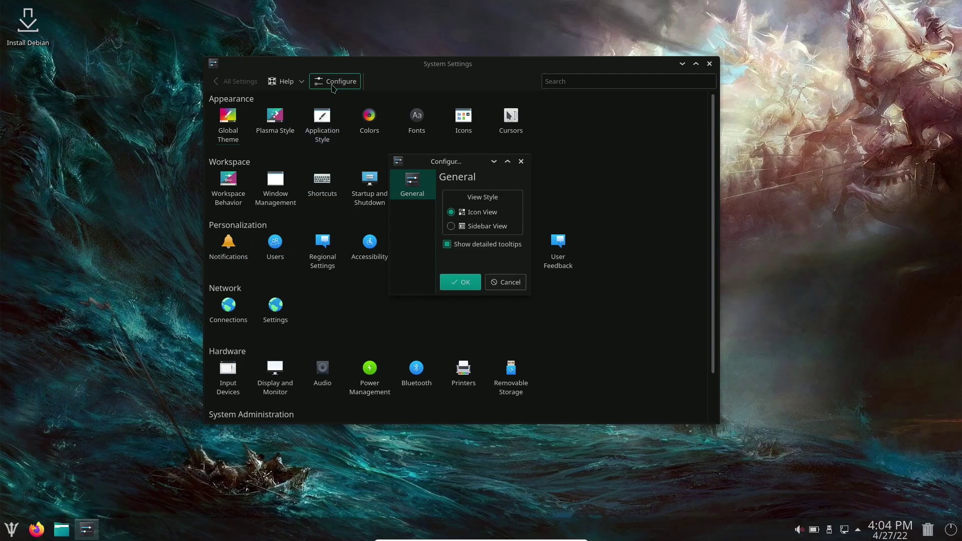
{"action": "left_click", "coordinate": [451, 227]}
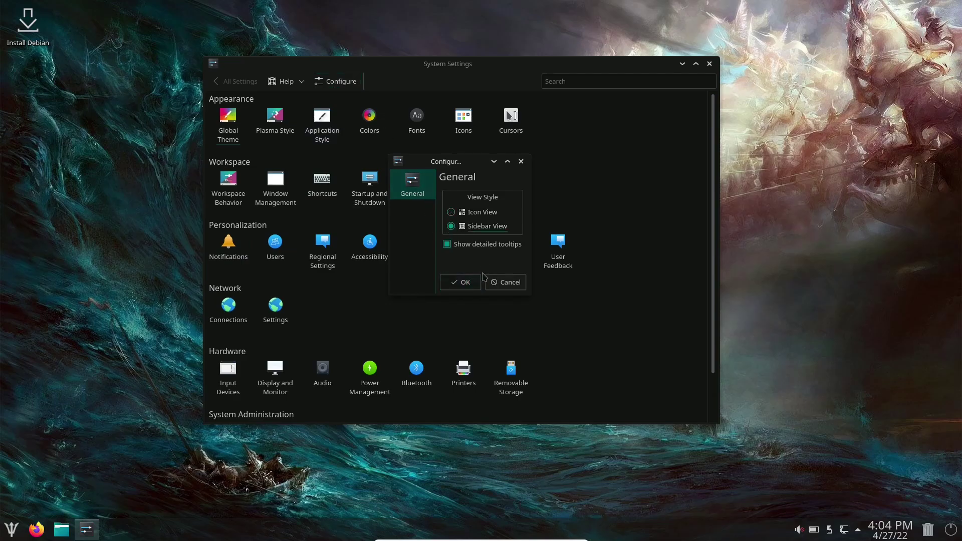
{"action": "left_click", "coordinate": [459, 282]}
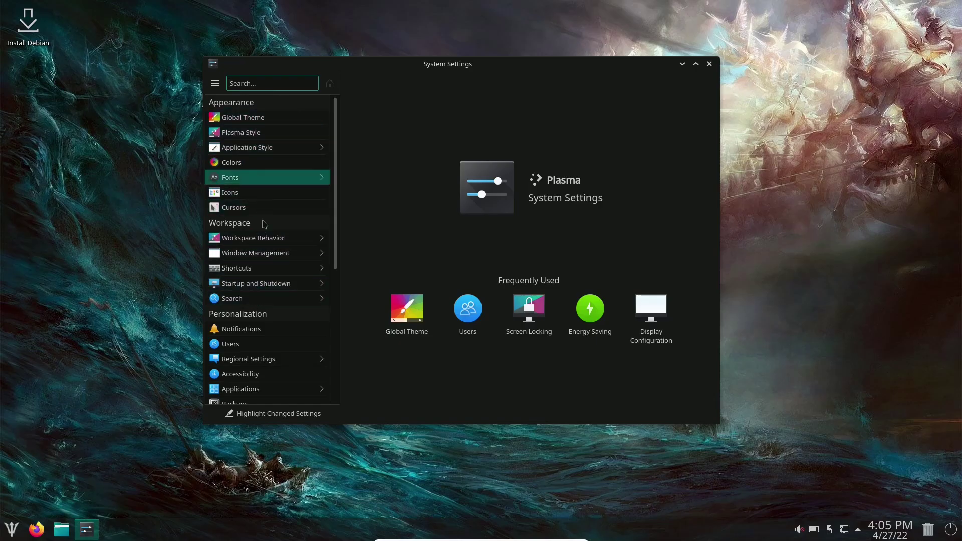
{"action": "scroll", "coordinate": [286, 241], "scroll_direction": "down", "scroll_amount": 1}
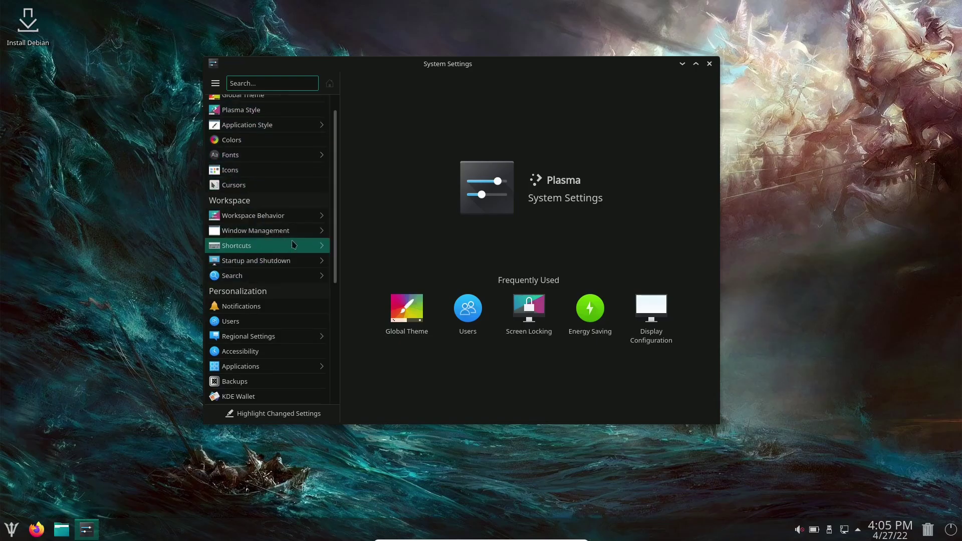
{"action": "scroll", "coordinate": [294, 244], "scroll_direction": "up", "scroll_amount": 1}
Step: Change System Settings back to Icon View
{"action": "left_click", "coordinate": [216, 83]}
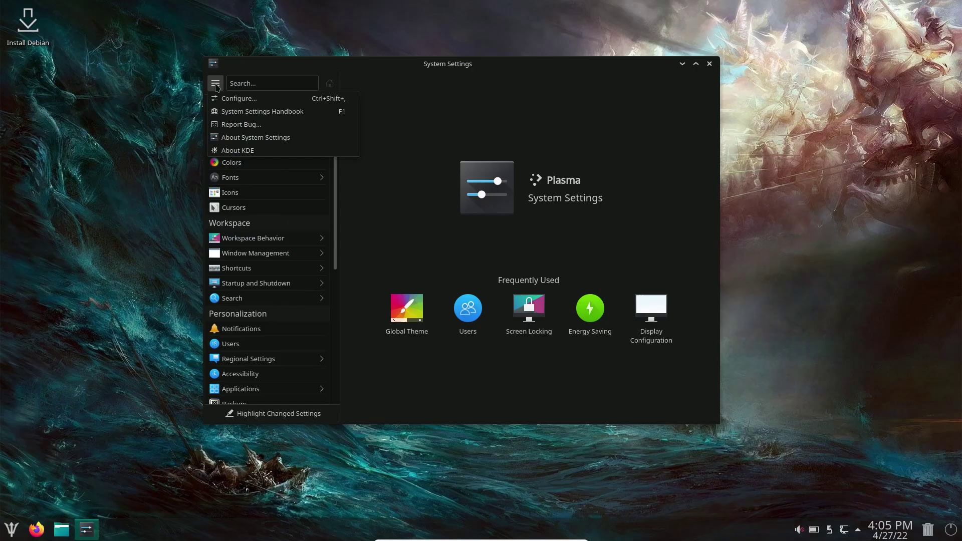
{"action": "left_click", "coordinate": [231, 99]}
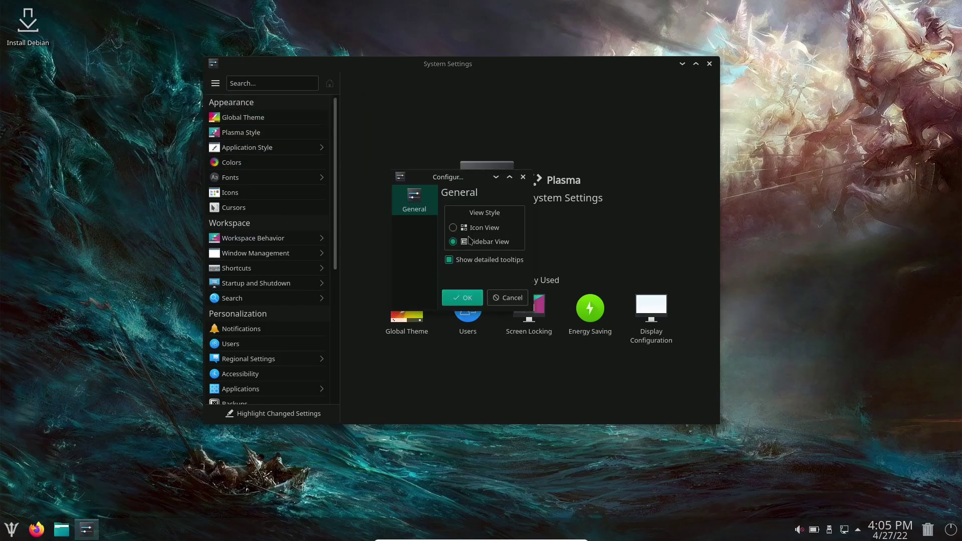
{"action": "left_click", "coordinate": [453, 228]}
{"action": "left_click", "coordinate": [454, 296]}
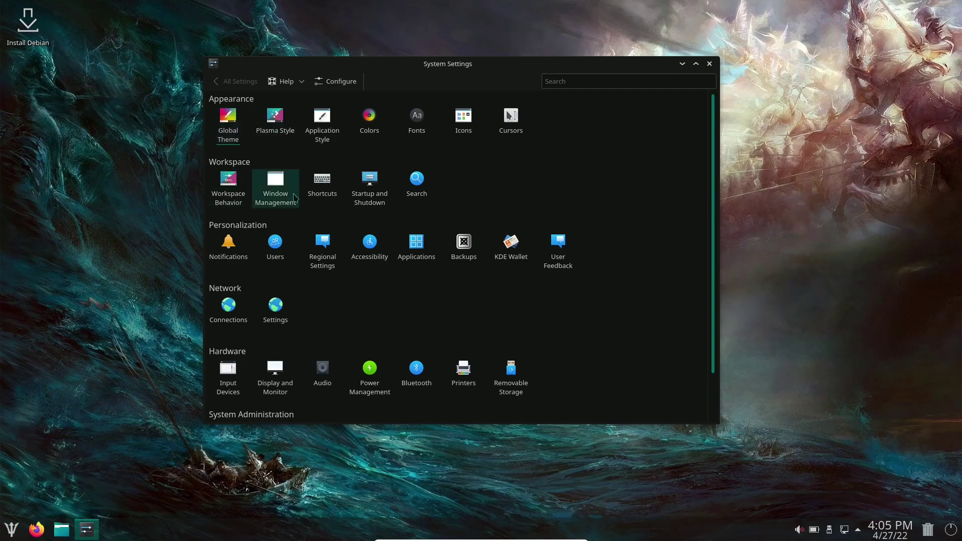
{"action": "left_click", "coordinate": [228, 120]}
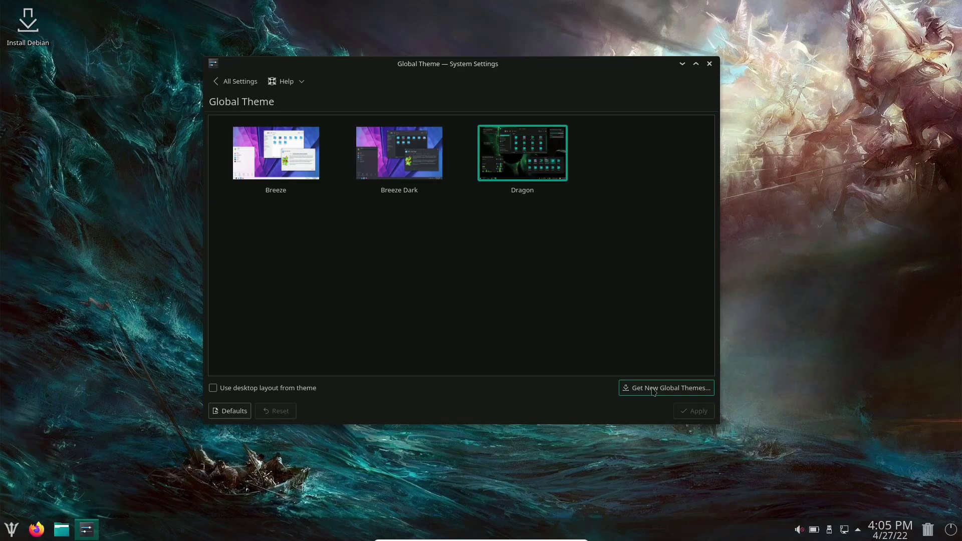
{"action": "left_click", "coordinate": [241, 83]}
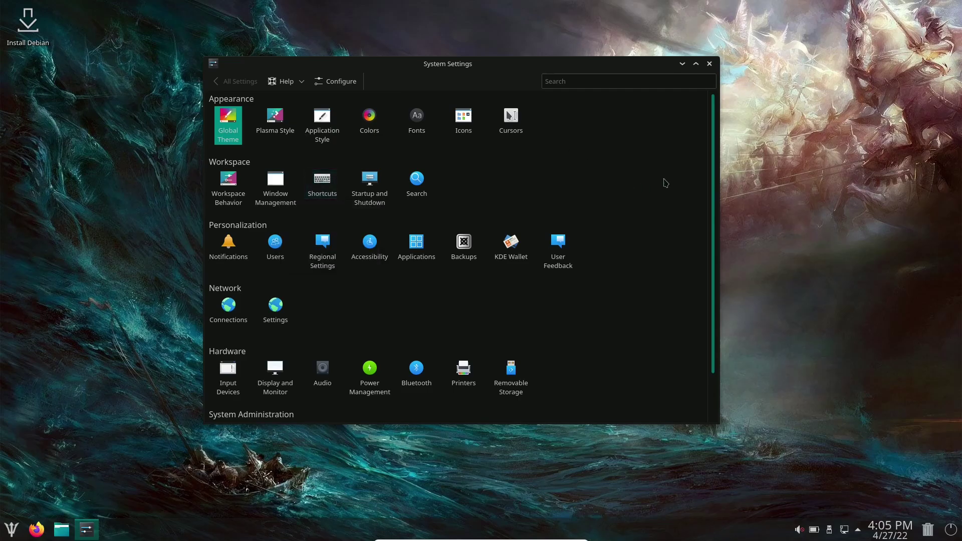
{"action": "scroll", "coordinate": [624, 179], "scroll_direction": "down", "scroll_amount": 2}
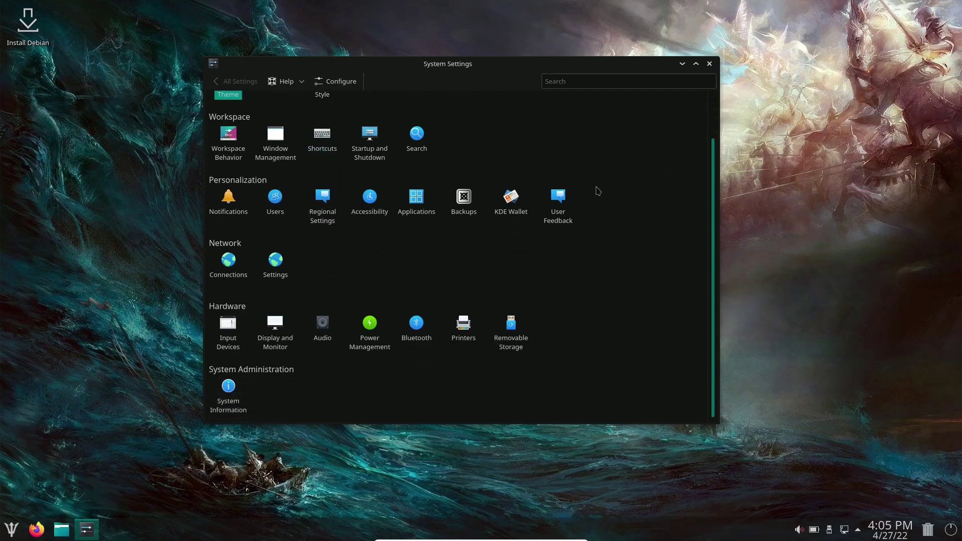
Step: Open System Information showing Titan Linux 1.0 (Acaste), Plasma 5.20.5 and 3.8 GiB RAM
{"action": "left_click", "coordinate": [231, 389]}
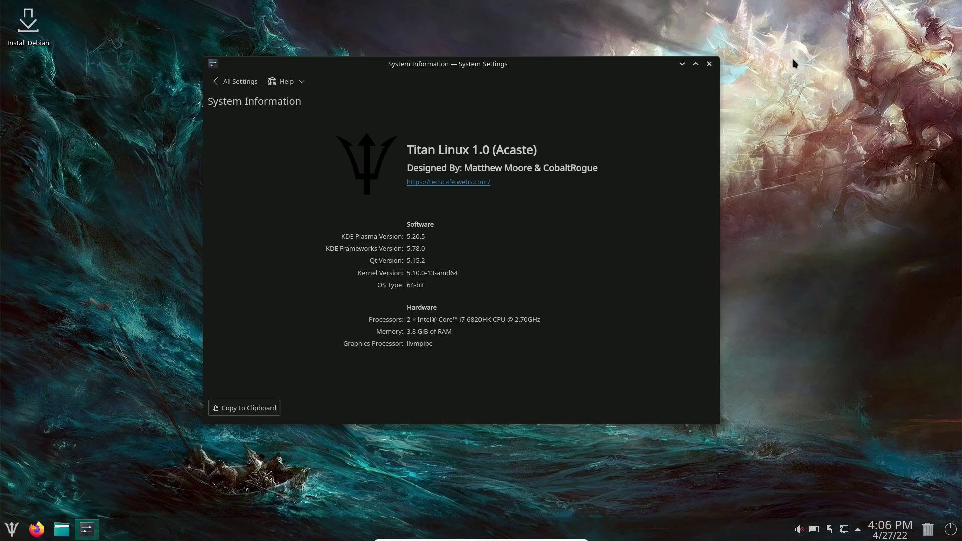
Step: Close System Settings and browse the launcher's Development, Graphics, Internet and Multimedia categories
{"action": "left_click", "coordinate": [710, 64]}
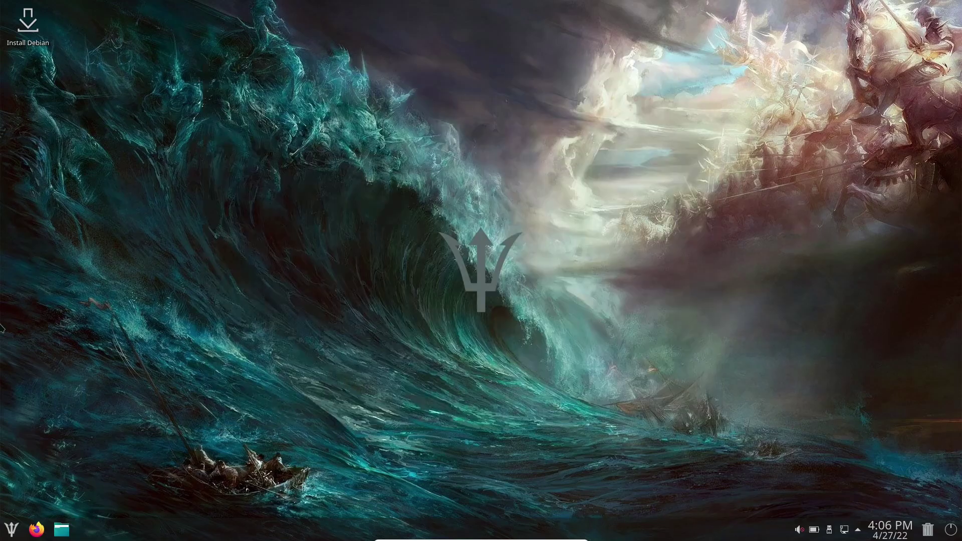
{"action": "left_click", "coordinate": [11, 528]}
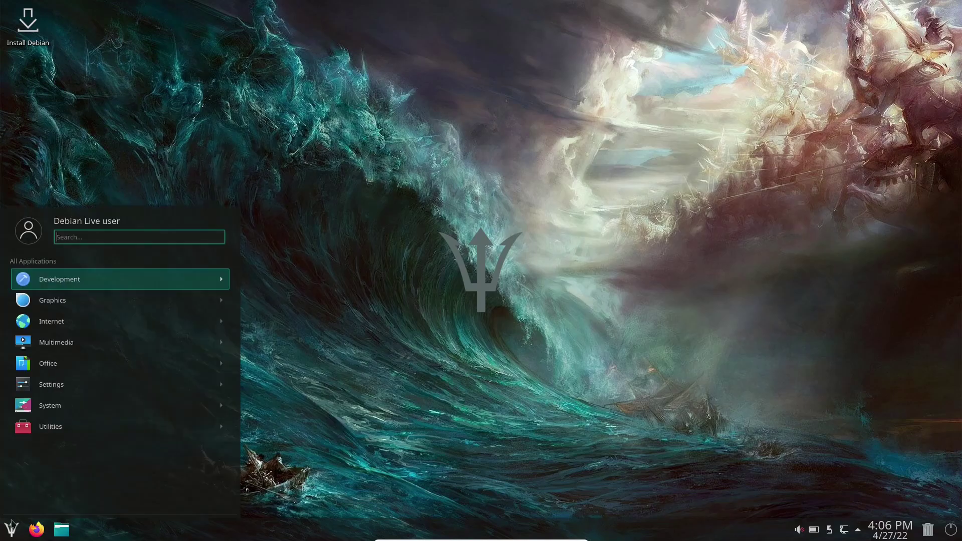
{"action": "left_click", "coordinate": [63, 281]}
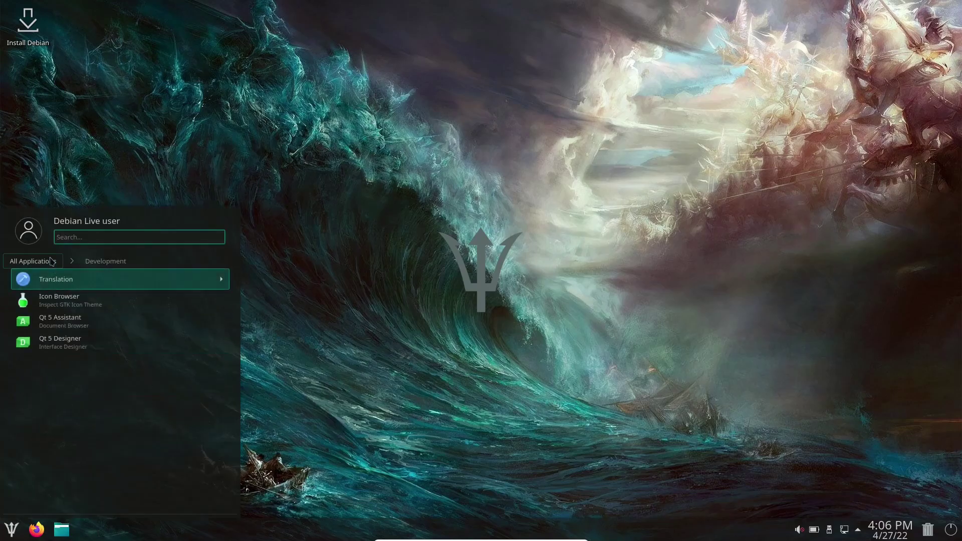
{"action": "left_click", "coordinate": [52, 265]}
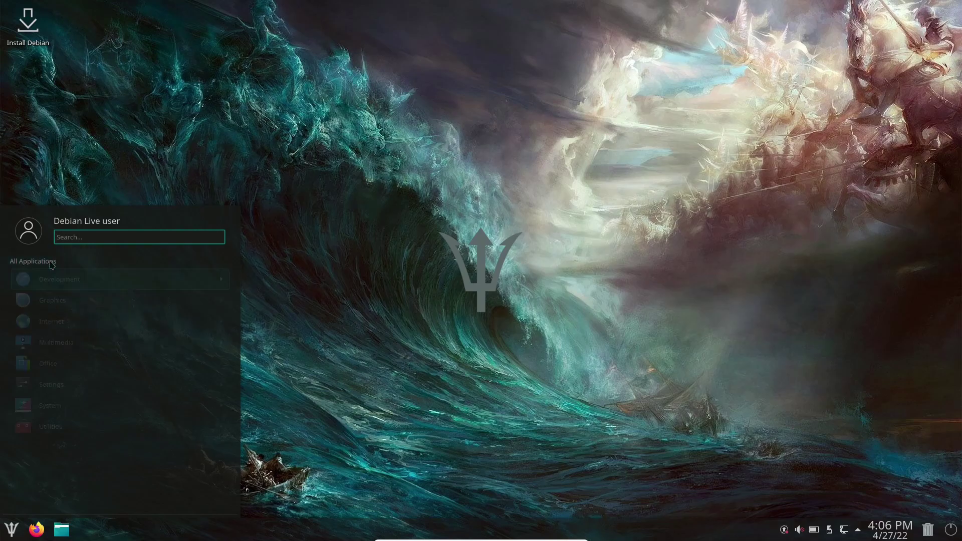
{"action": "left_click", "coordinate": [63, 302]}
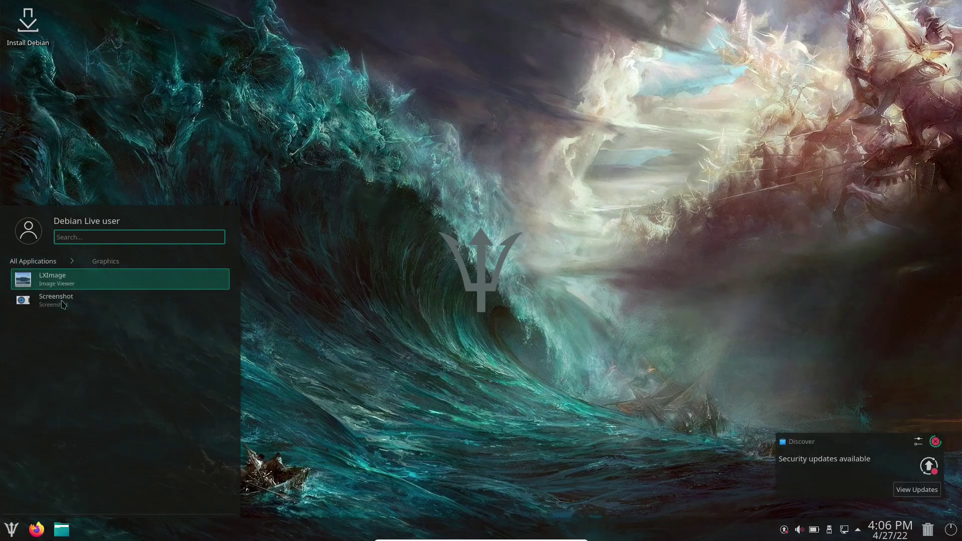
{"action": "left_click", "coordinate": [49, 264]}
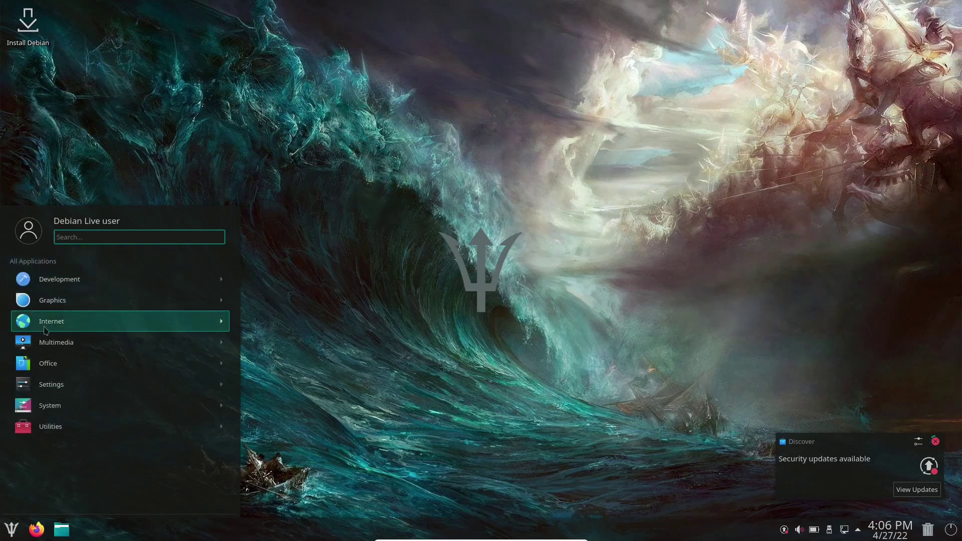
{"action": "left_click", "coordinate": [44, 321]}
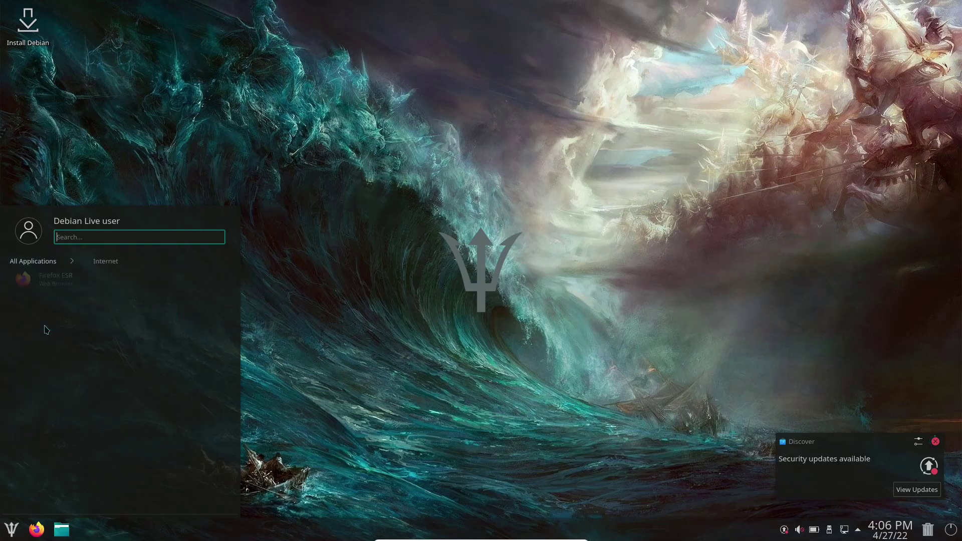
{"action": "left_click", "coordinate": [42, 262]}
{"action": "left_click", "coordinate": [49, 345]}
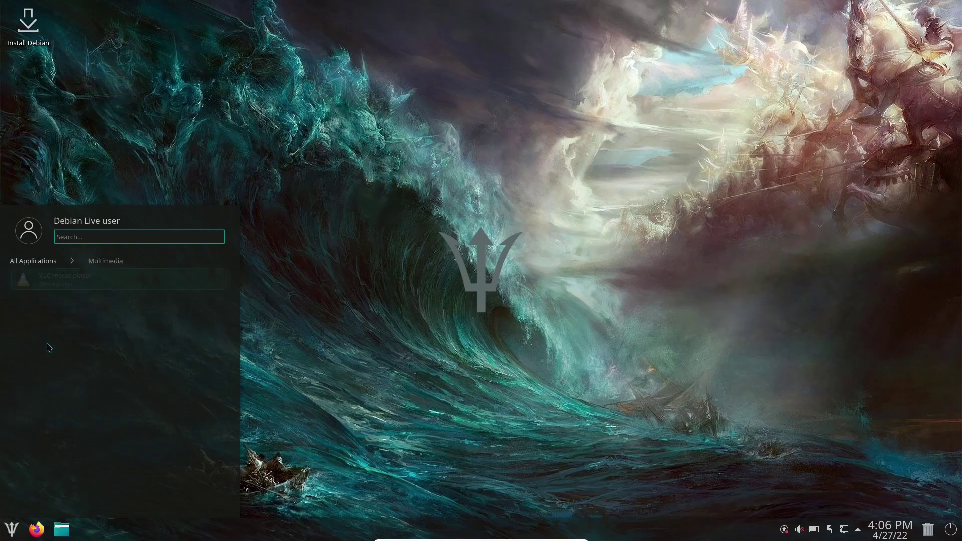
{"action": "left_click", "coordinate": [43, 262]}
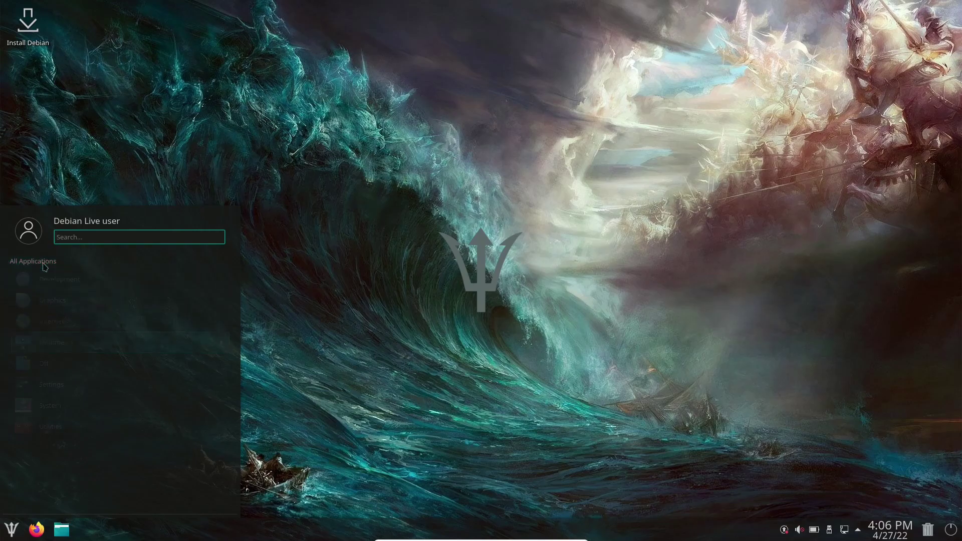
Step: Browse the Office and Settings categories, then open the System category
{"action": "left_click", "coordinate": [51, 368]}
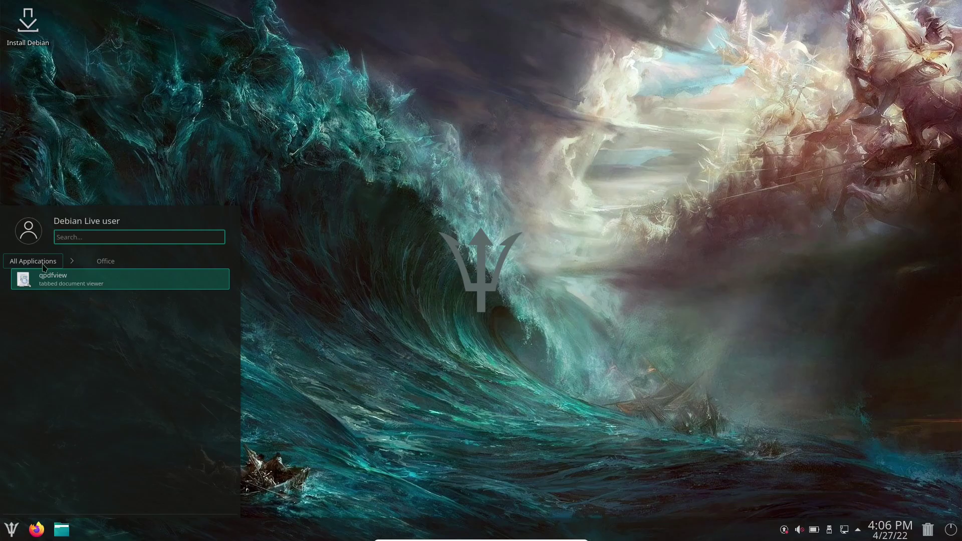
{"action": "left_click", "coordinate": [44, 261]}
{"action": "left_click", "coordinate": [58, 384]}
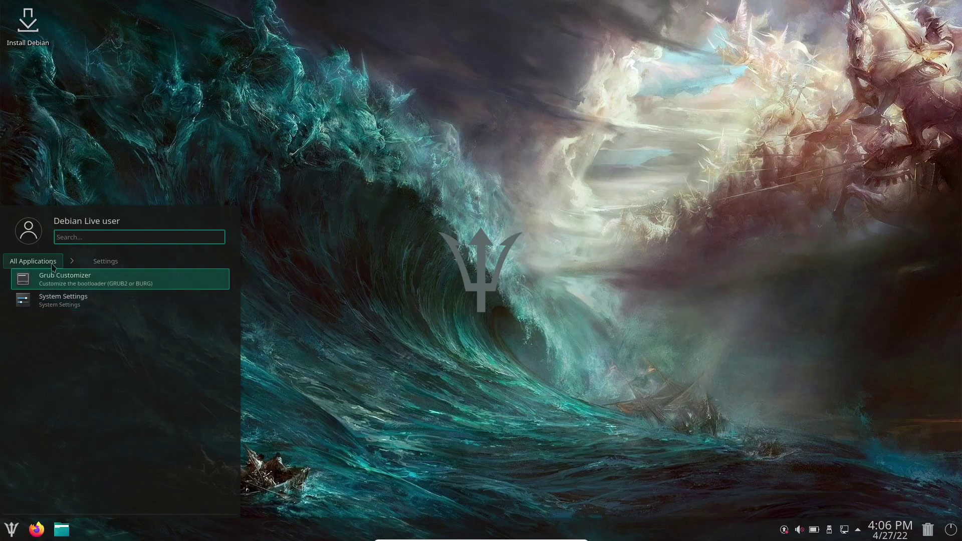
{"action": "left_click", "coordinate": [33, 261]}
{"action": "left_click", "coordinate": [52, 408]}
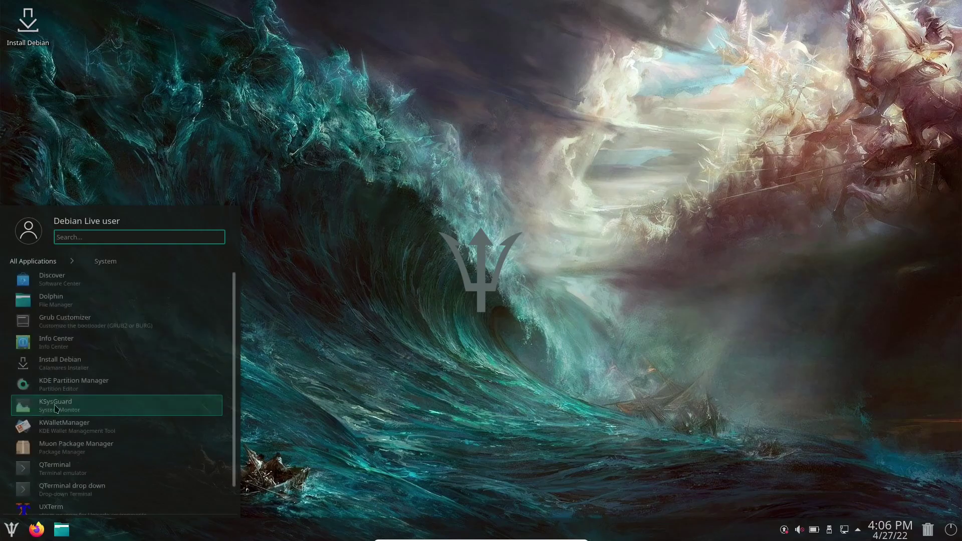
Step: Launch Discover maximized, view Installed, Settings and About, then show the 11 updates
{"action": "left_click", "coordinate": [75, 284]}
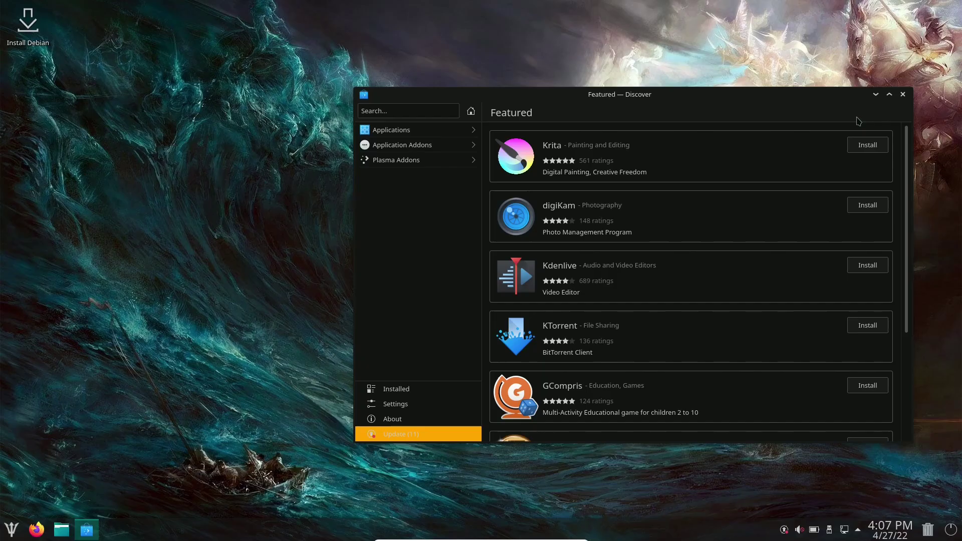
{"action": "left_click", "coordinate": [890, 95]}
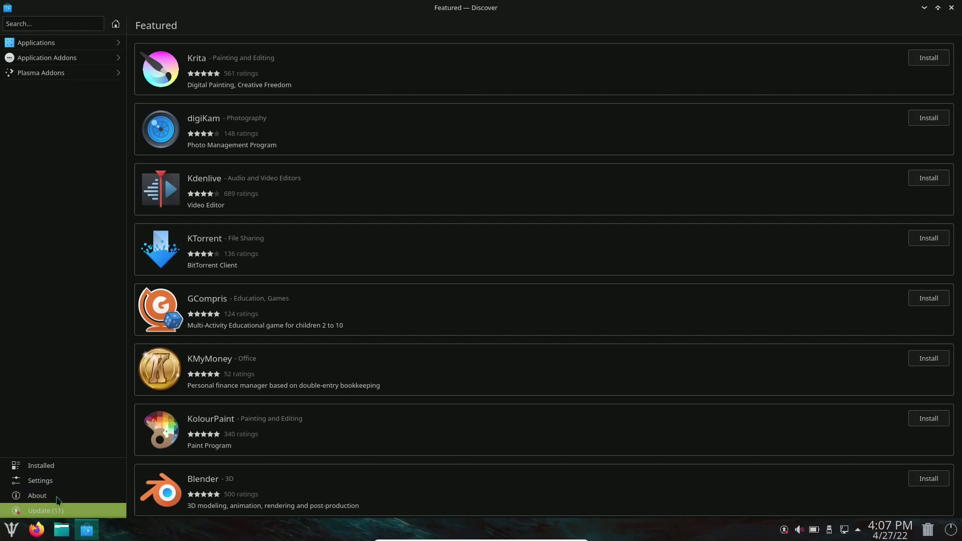
{"action": "left_click", "coordinate": [50, 469]}
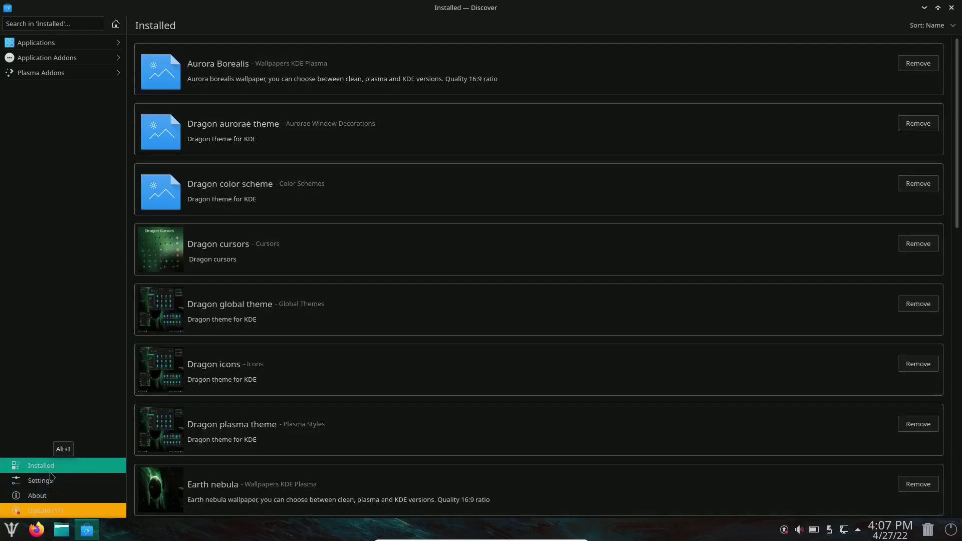
{"action": "left_click", "coordinate": [52, 484]}
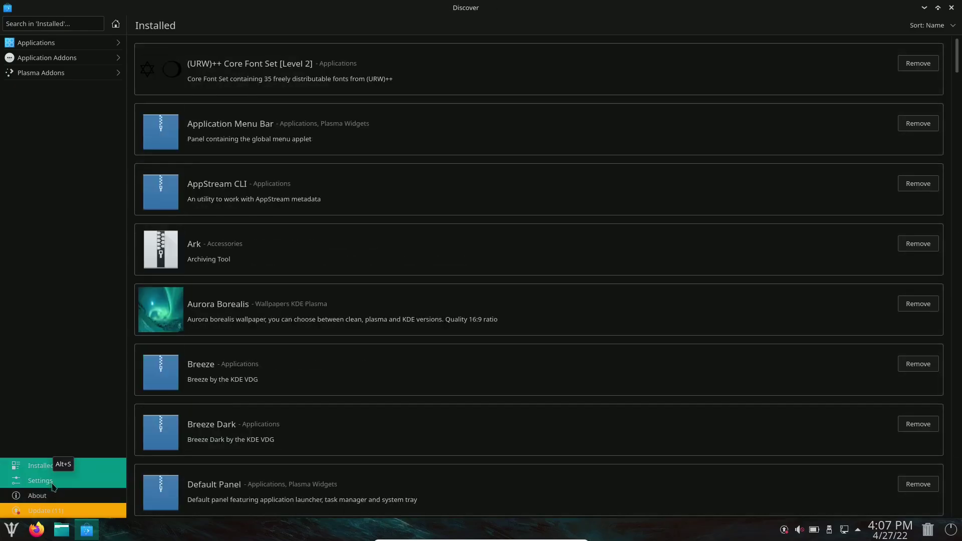
{"action": "left_click", "coordinate": [54, 501]}
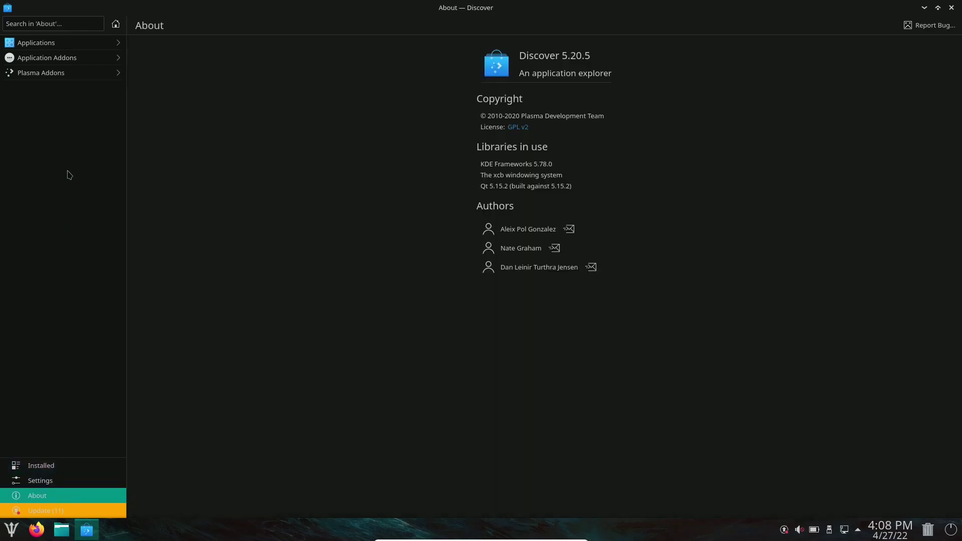
{"action": "left_click", "coordinate": [66, 511]}
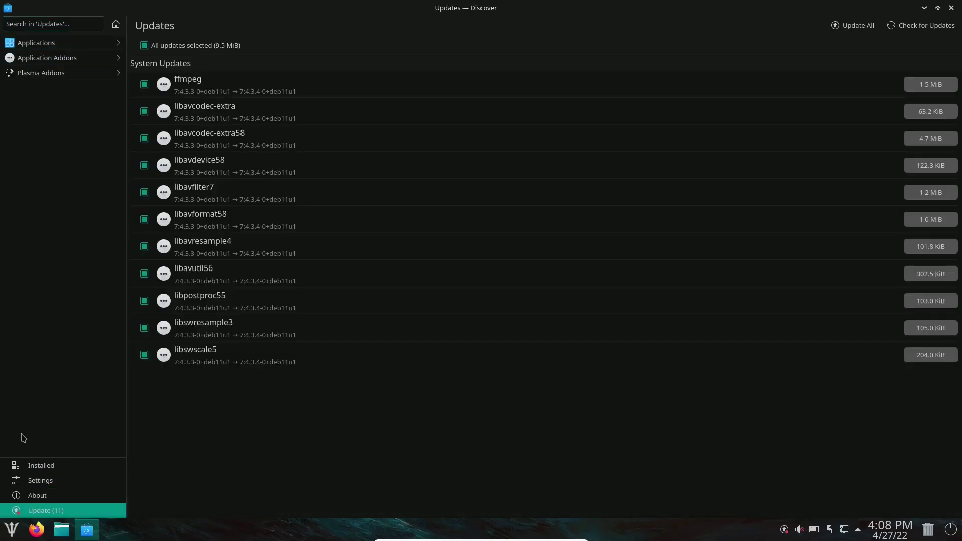
Step: Search Applications for obs-studio and view the OBS Studio details page
{"action": "left_click", "coordinate": [65, 43]}
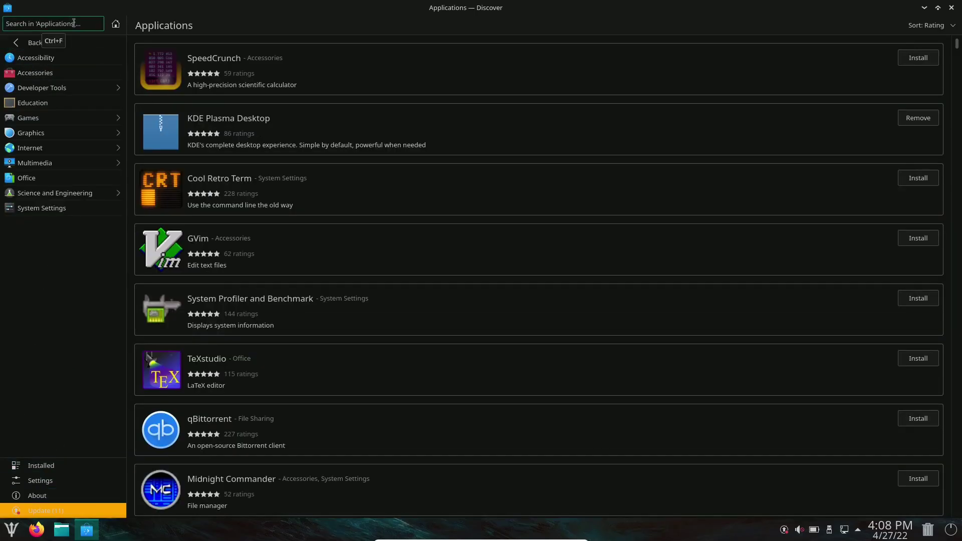
{"action": "type", "text": "obs-studio"}
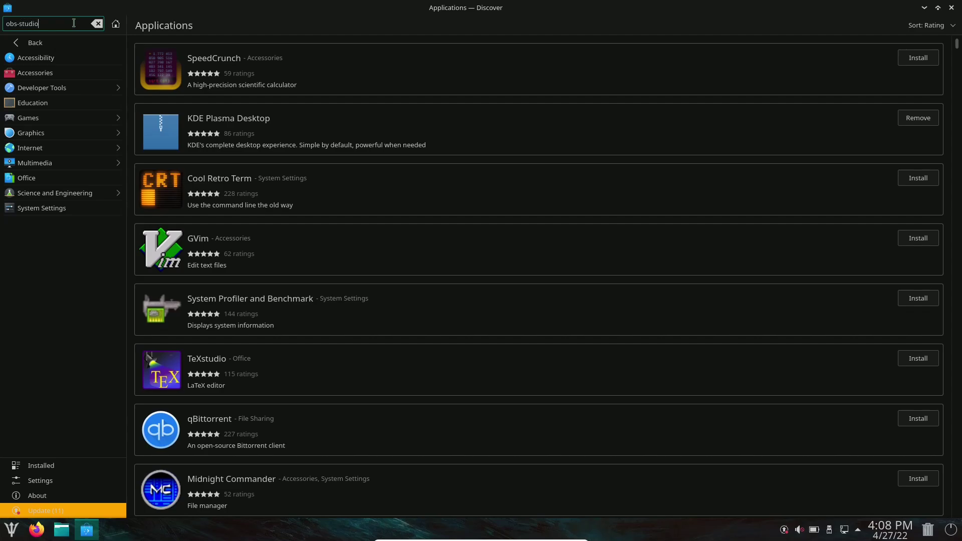
{"action": "key", "text": "Return"}
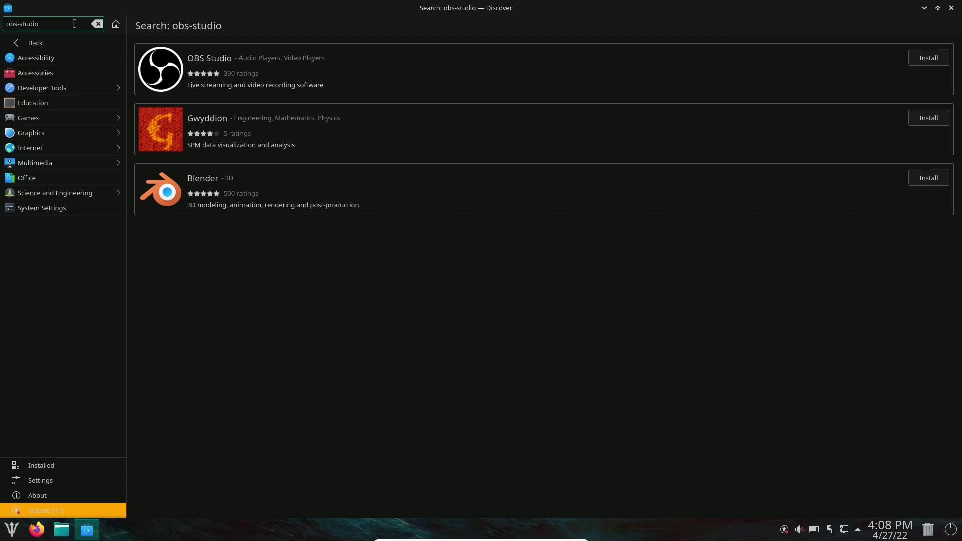
{"action": "left_click", "coordinate": [245, 73]}
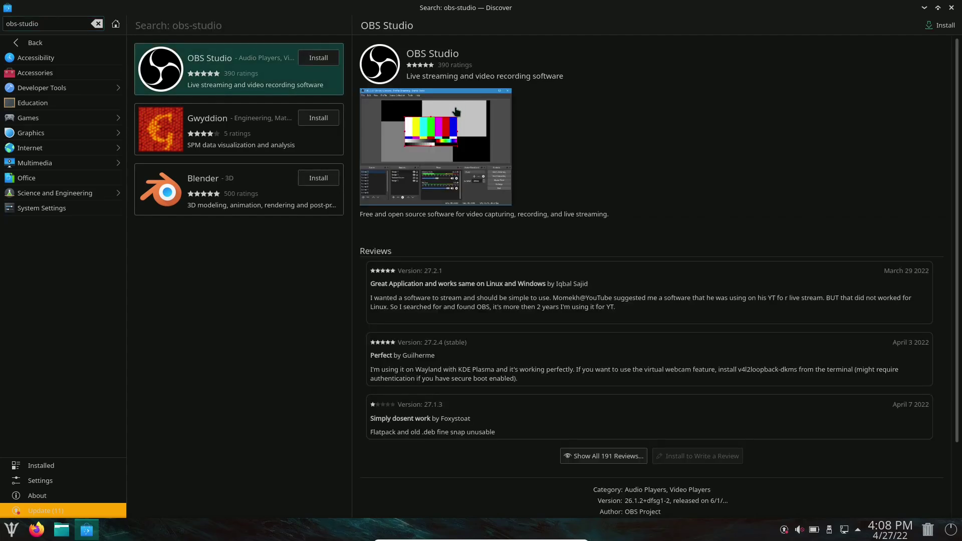
{"action": "scroll", "coordinate": [567, 207], "scroll_direction": "down", "scroll_amount": 1}
{"action": "scroll", "coordinate": [568, 207], "scroll_direction": "up", "scroll_amount": 1}
Step: Replace the search text with 'kdenlive' to show the Kdenlive video editor result
{"action": "left_click", "coordinate": [27, 25]}
{"action": "key", "text": "BackSpace"}
{"action": "key", "text": "BackSpace"}
{"action": "key", "text": "BackSpace"}
{"action": "key", "text": "BackSpace"}
{"action": "key", "text": "BackSpace"}
{"action": "key", "text": "BackSpace"}
{"action": "key", "text": "BackSpace"}
{"action": "key", "text": "BackSpace"}
{"action": "type", "text": "kdenlive"}
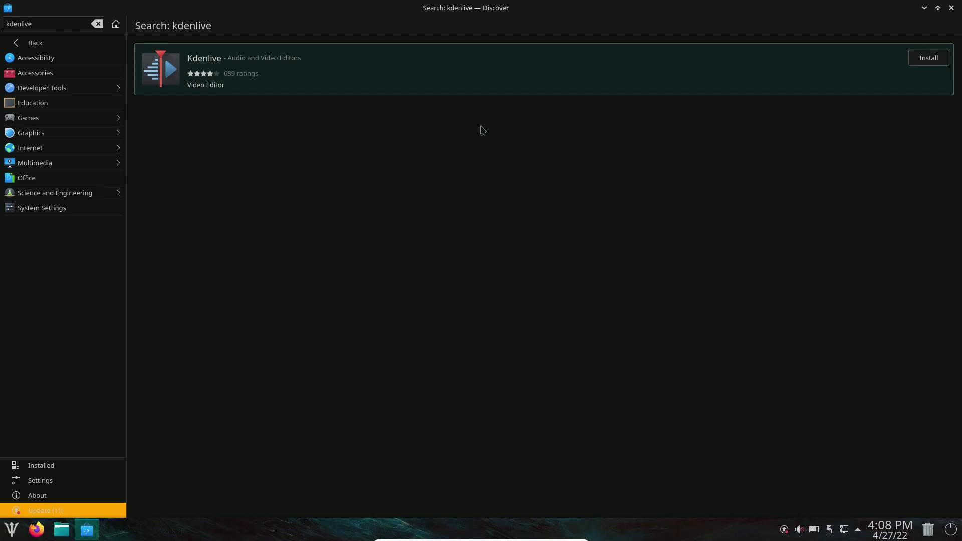
Step: Close Discover and list the launcher's System apps, scrolled down to show KSysGuard
{"action": "left_click", "coordinate": [951, 8]}
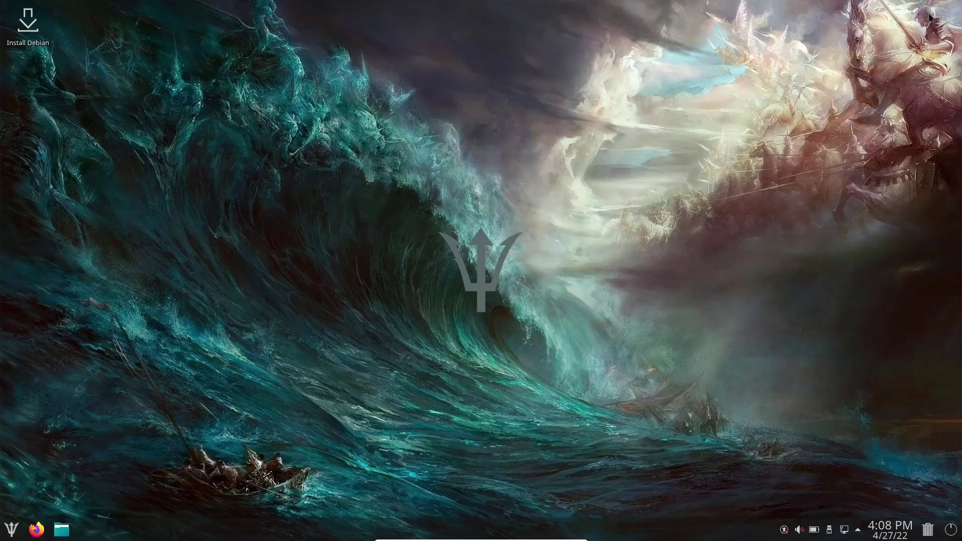
{"action": "left_click", "coordinate": [8, 534]}
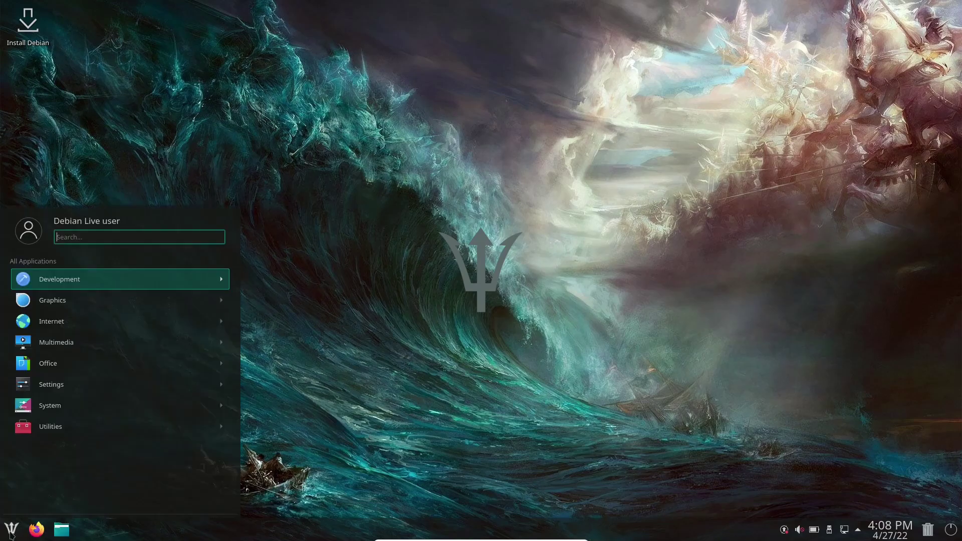
{"action": "left_click", "coordinate": [58, 406]}
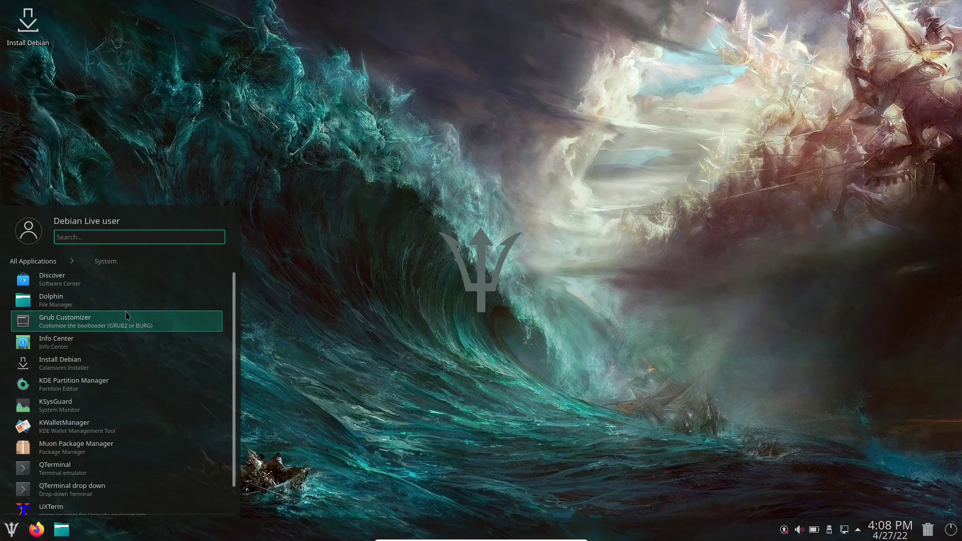
{"action": "scroll", "coordinate": [130, 334], "scroll_direction": "down", "scroll_amount": 1}
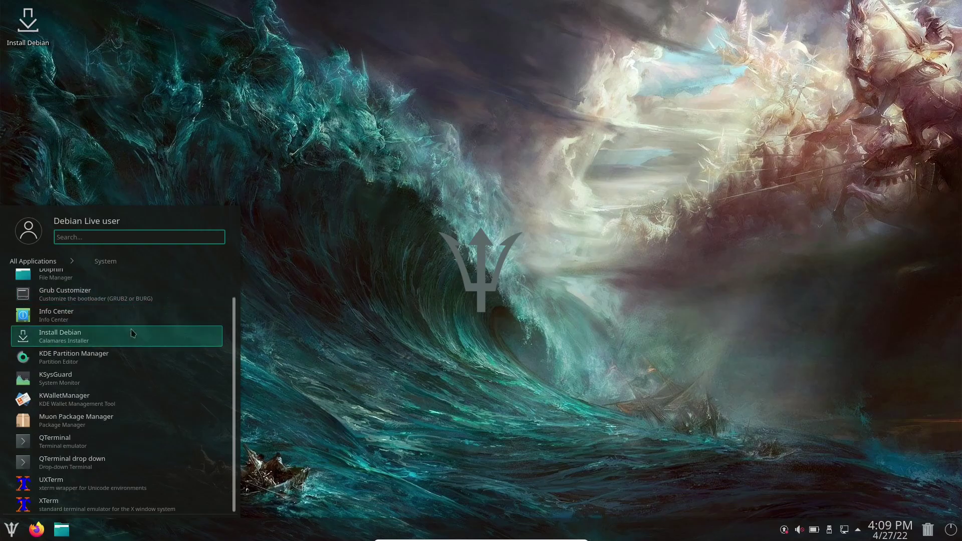
Step: Launch KSysGuard maximized and view its System Load graphs for CPU, memory and network
{"action": "left_click", "coordinate": [71, 385]}
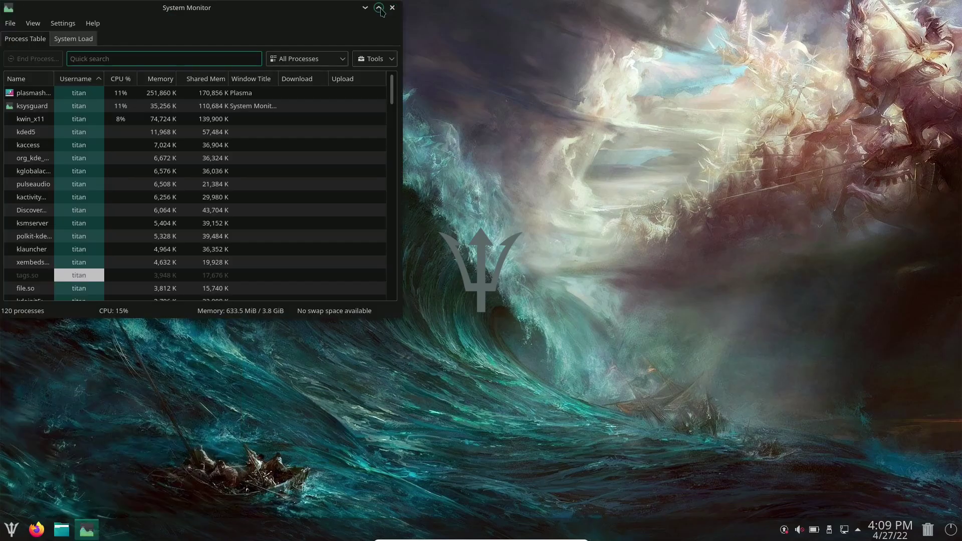
{"action": "double_click", "coordinate": [383, 11]}
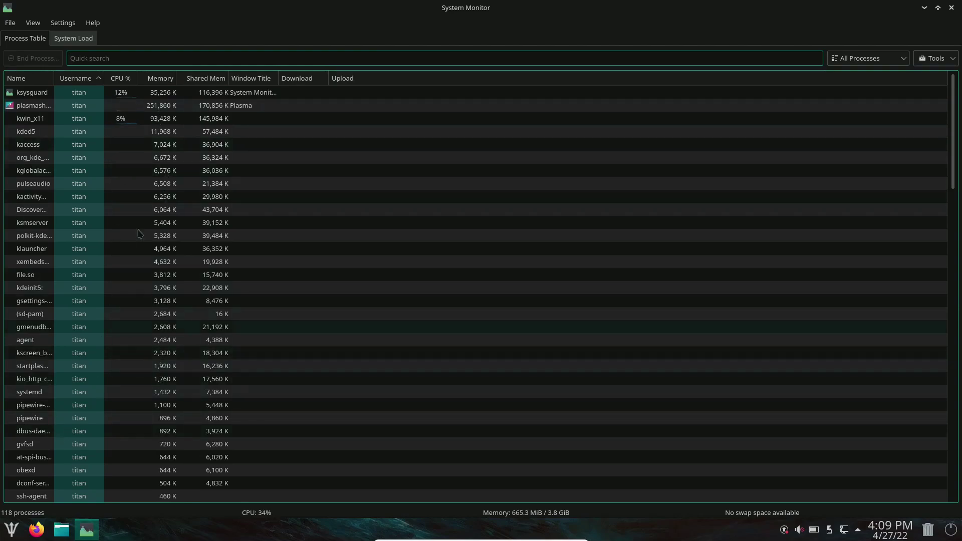
{"action": "left_click", "coordinate": [75, 39]}
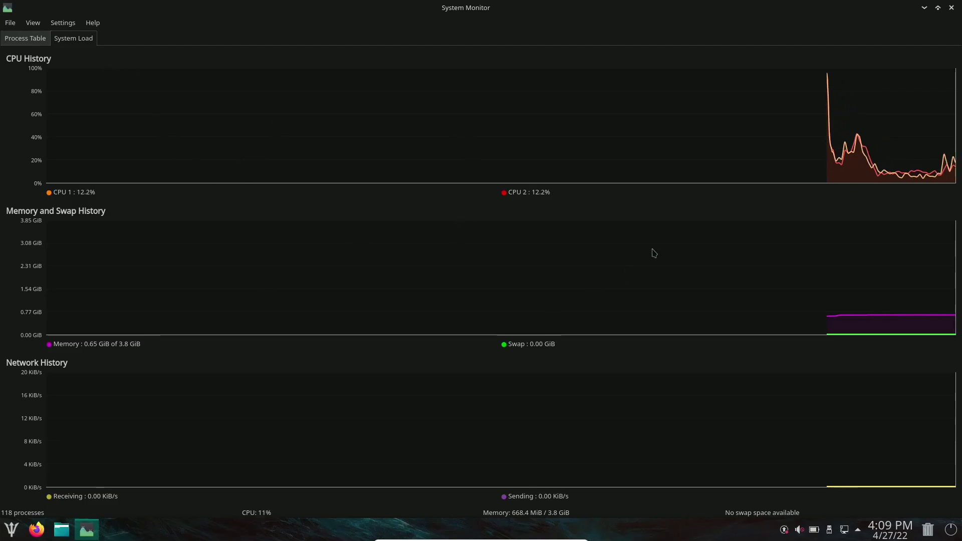
{"action": "mouse_move", "coordinate": [353, 331]}
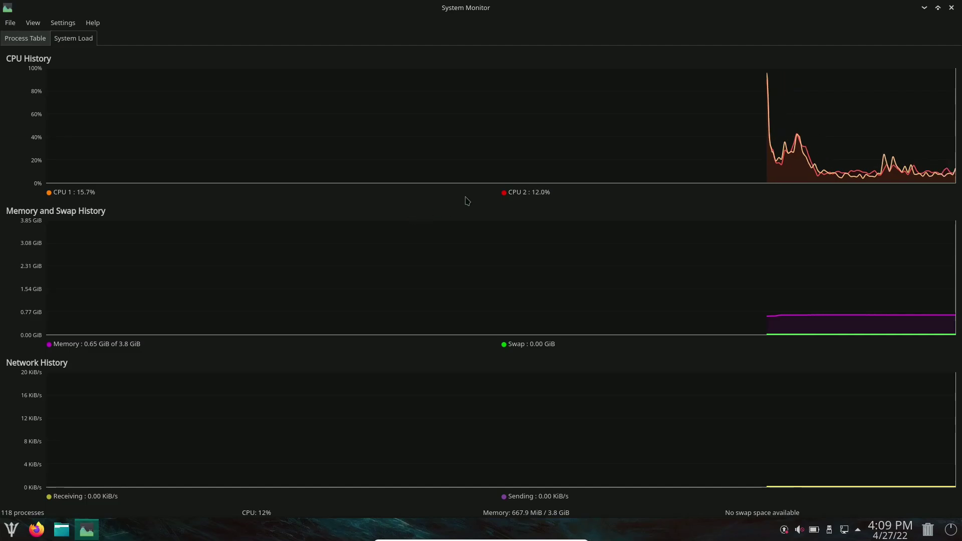
Step: Close System Monitor and launch QTerminal from the launcher search, maximized
{"action": "left_click", "coordinate": [951, 7]}
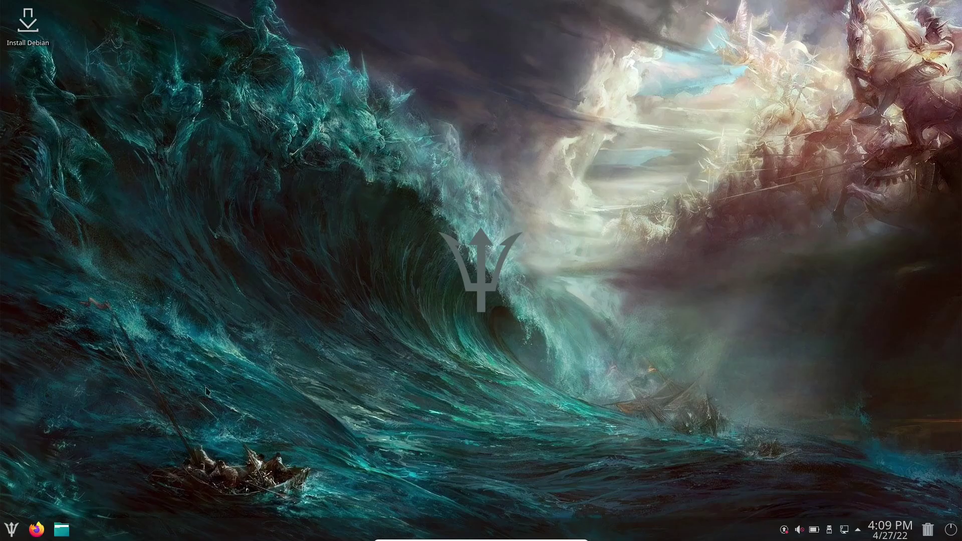
{"action": "left_click", "coordinate": [11, 529]}
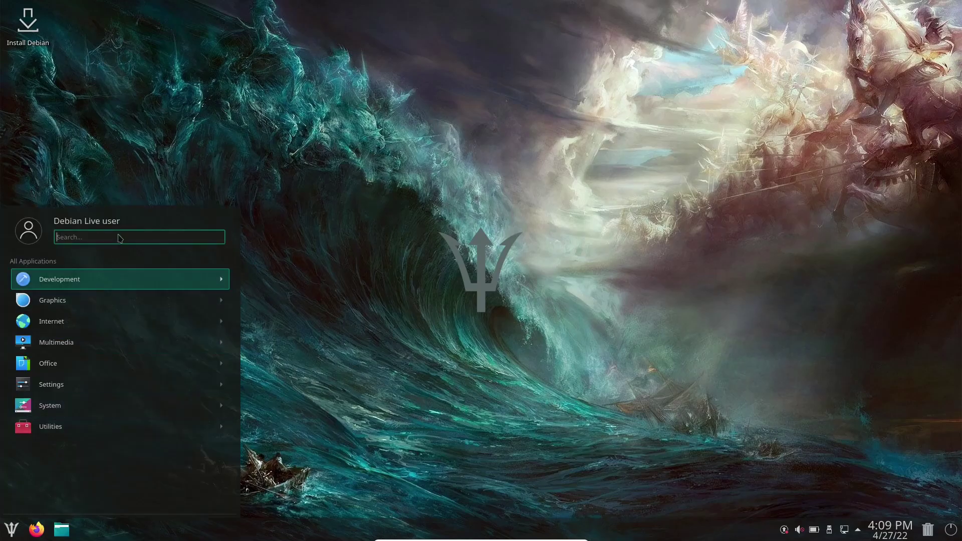
{"action": "type", "text": "terminal"}
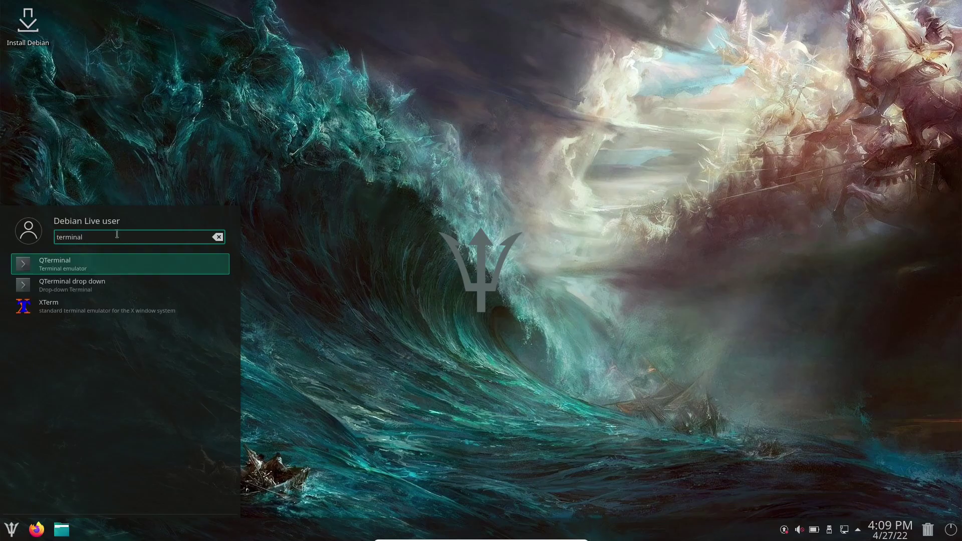
{"action": "left_click", "coordinate": [94, 269]}
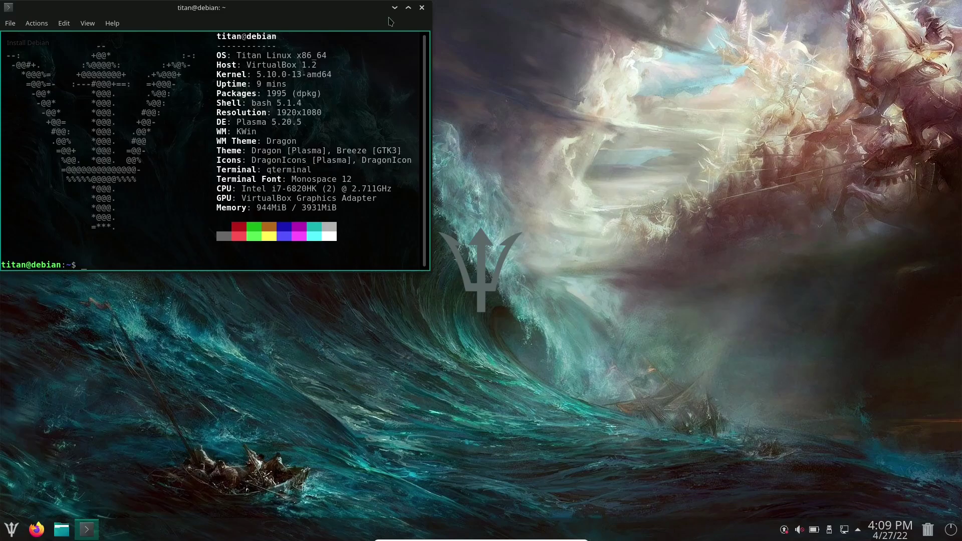
{"action": "left_click", "coordinate": [409, 7]}
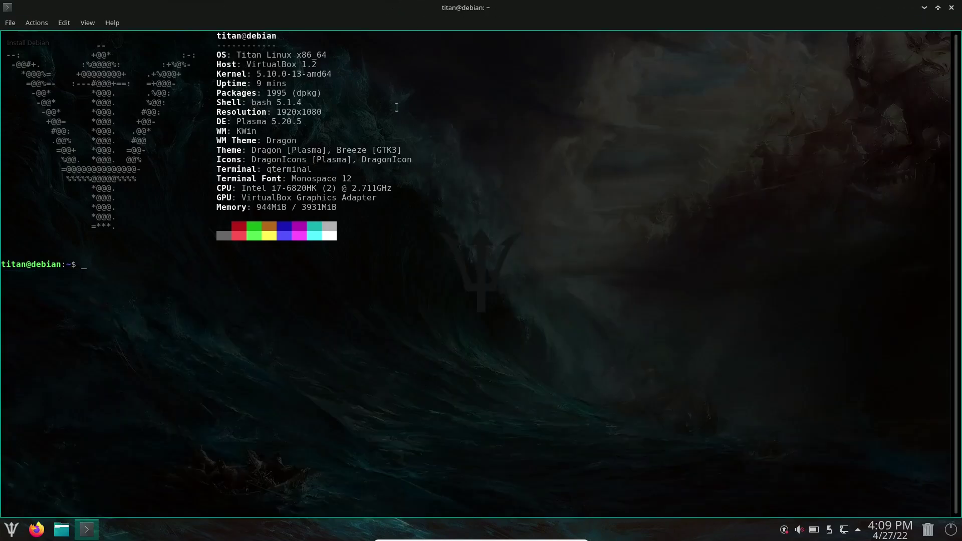
Step: Run htop, which is not found, then run top to list live processes
{"action": "type", "text": "htop"}
{"action": "key", "text": "Return"}
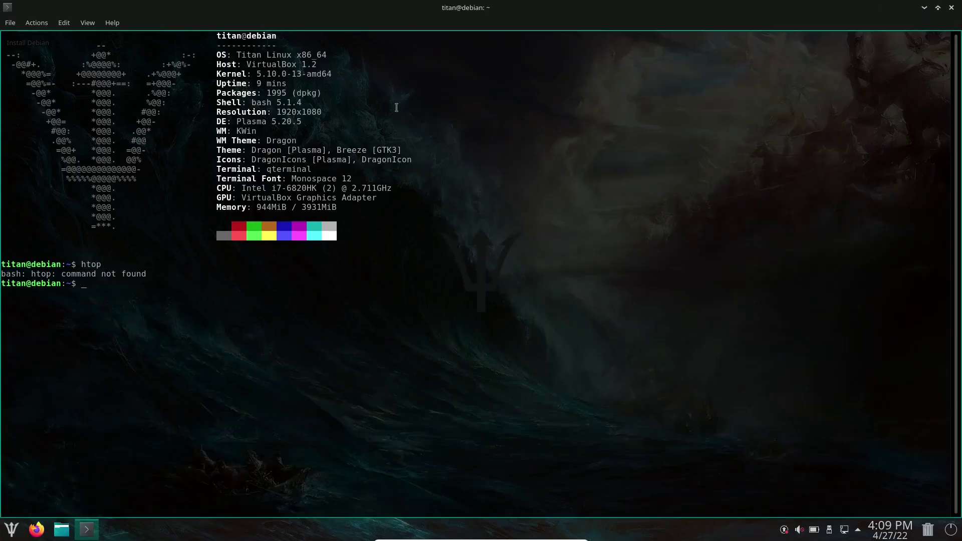
{"action": "key", "text": "Return"}
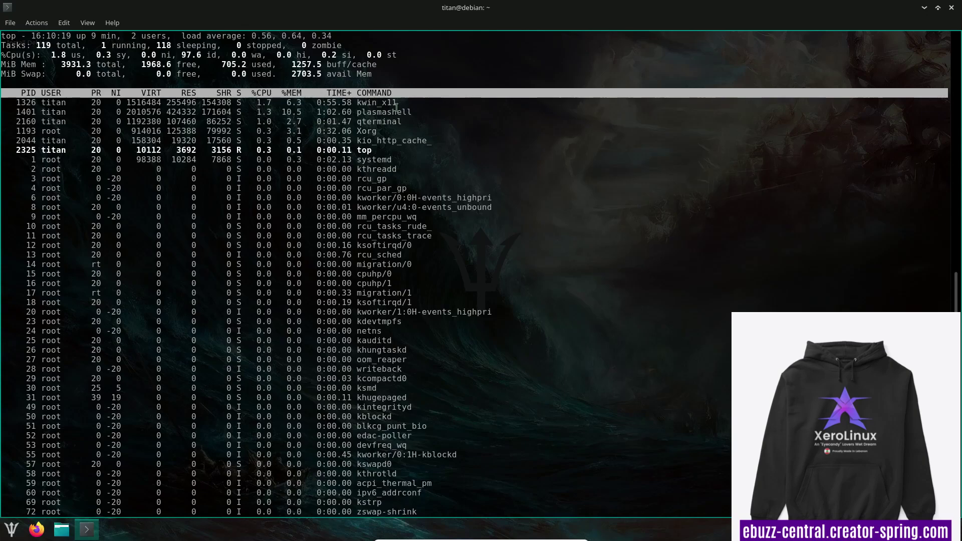
Step: Close the terminal and open Muon Package Manager from the launcher's System category, maximized
{"action": "left_click", "coordinate": [951, 8]}
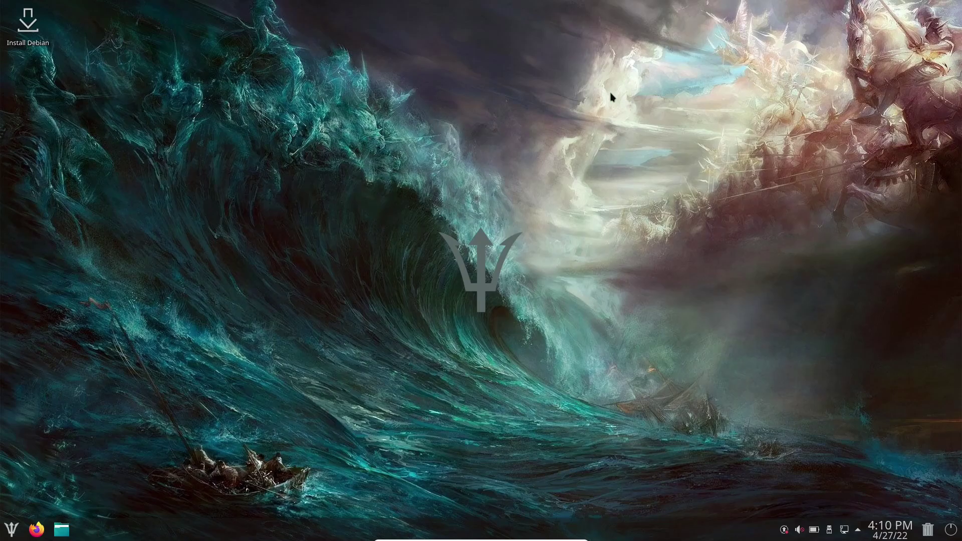
{"action": "left_click", "coordinate": [11, 529]}
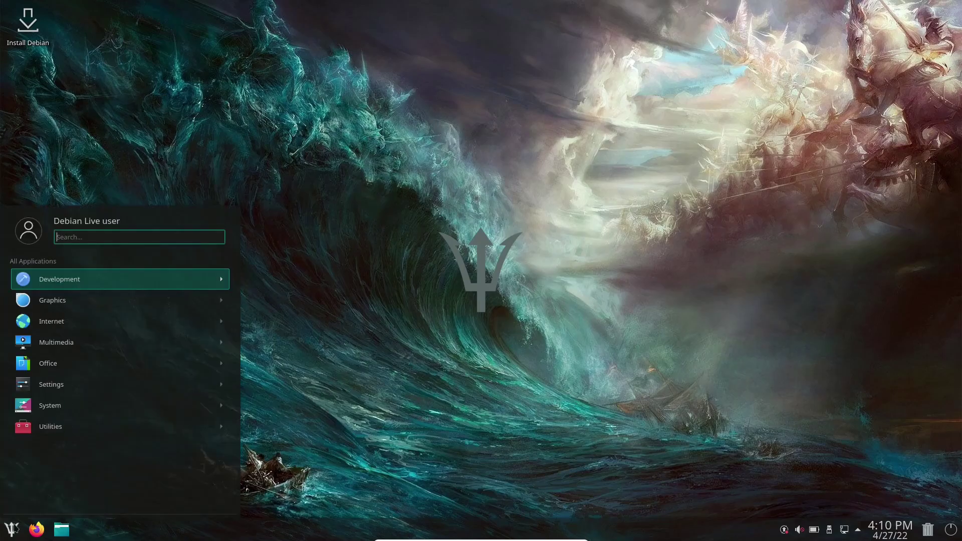
{"action": "left_click", "coordinate": [57, 407]}
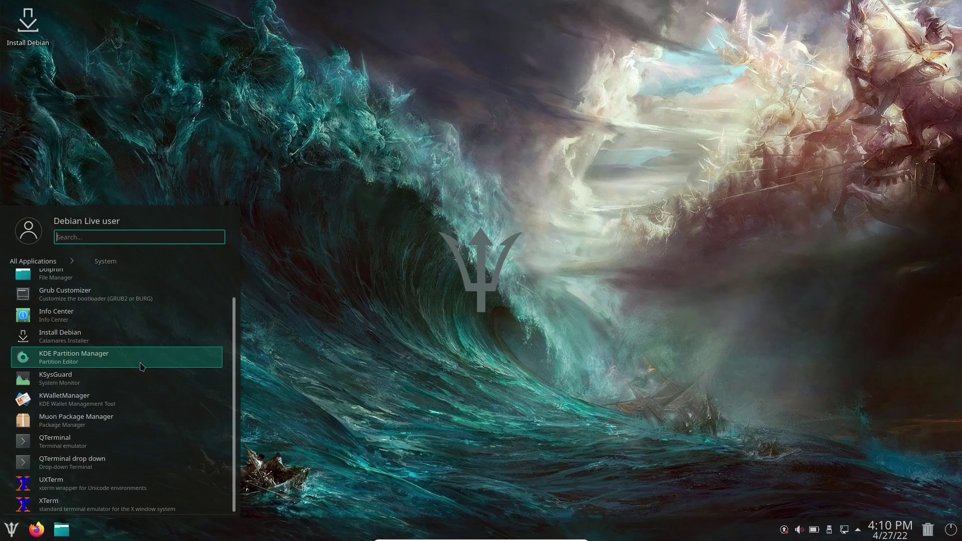
{"action": "left_click", "coordinate": [75, 425]}
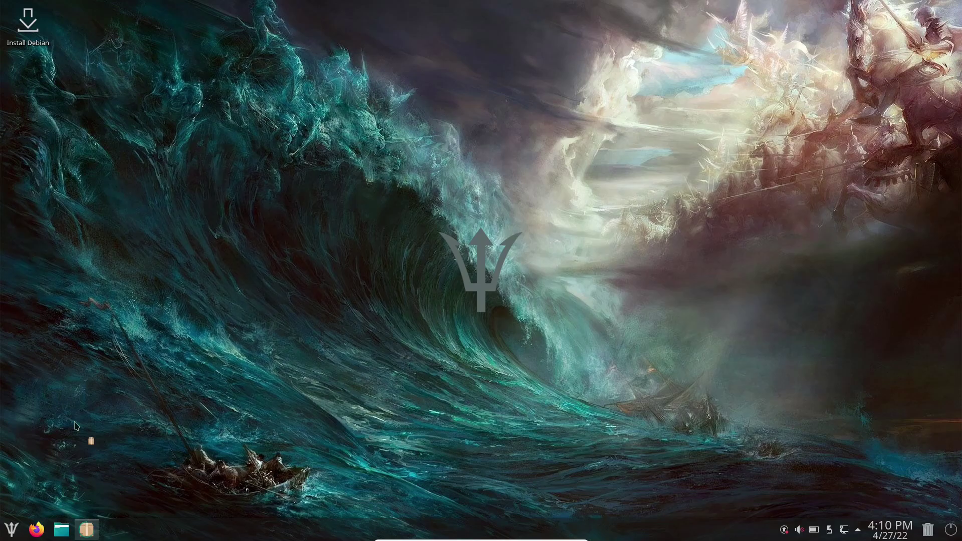
{"action": "left_click", "coordinate": [299, 7]}
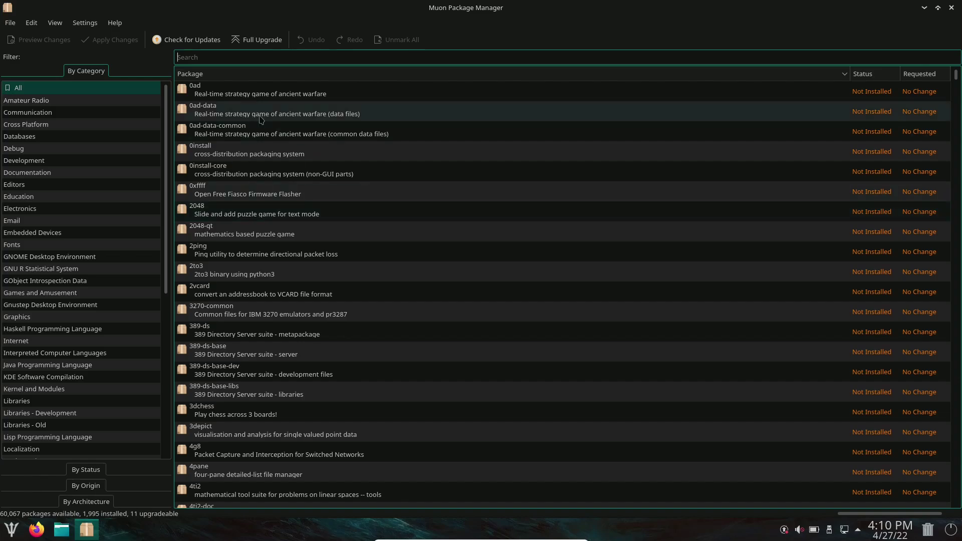
Step: Search obs-studio and mark it for installation, accepting its additional required packages
{"action": "left_click", "coordinate": [229, 57]}
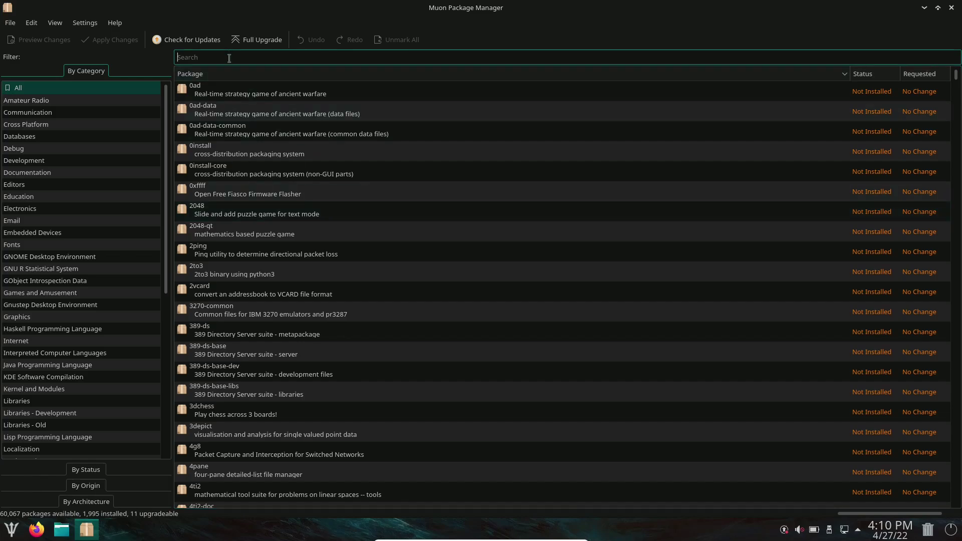
{"action": "type", "text": "obs-studio"}
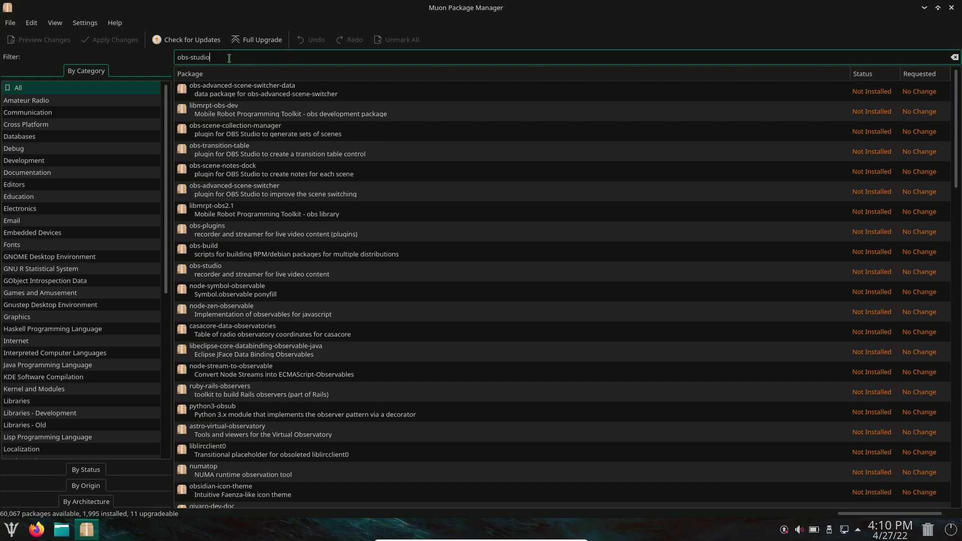
{"action": "left_click", "coordinate": [218, 178]}
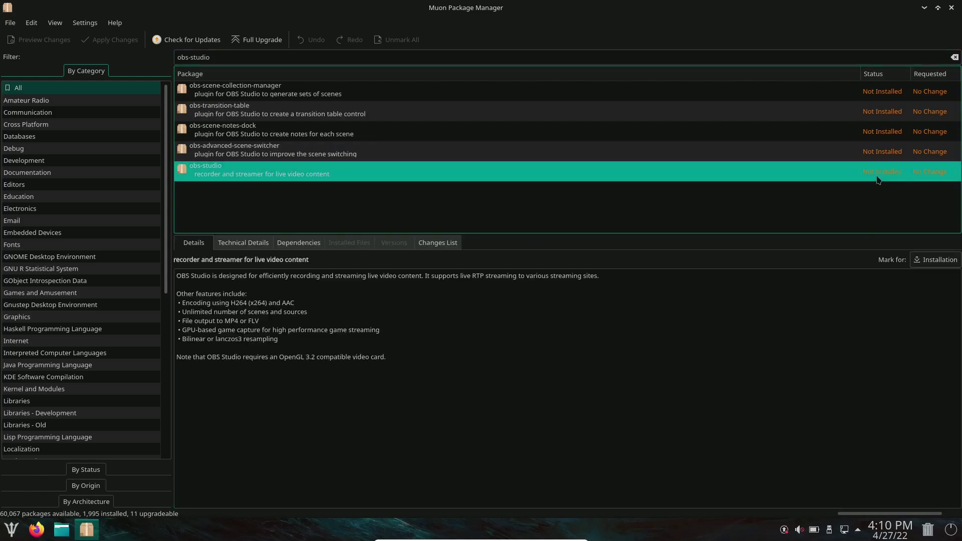
{"action": "left_click", "coordinate": [922, 261]}
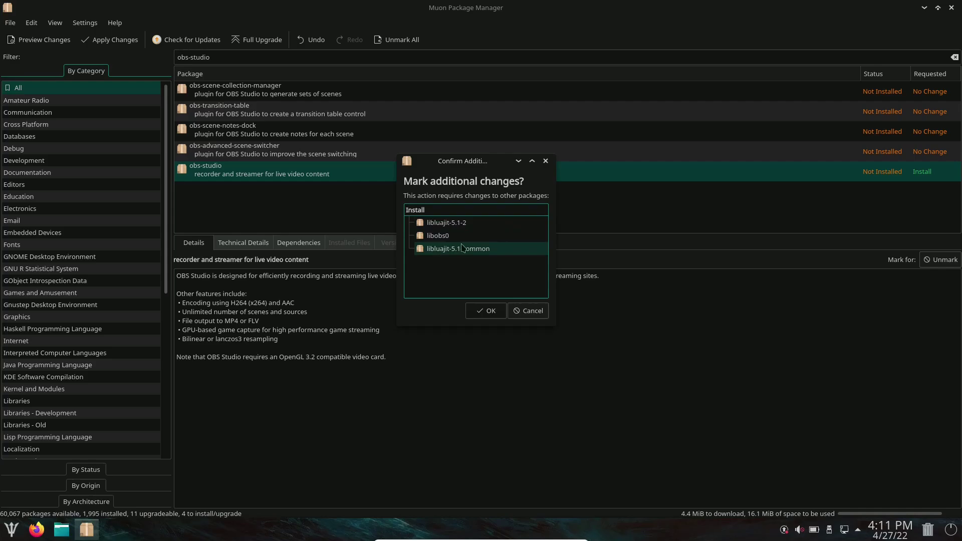
{"action": "left_click", "coordinate": [486, 312]}
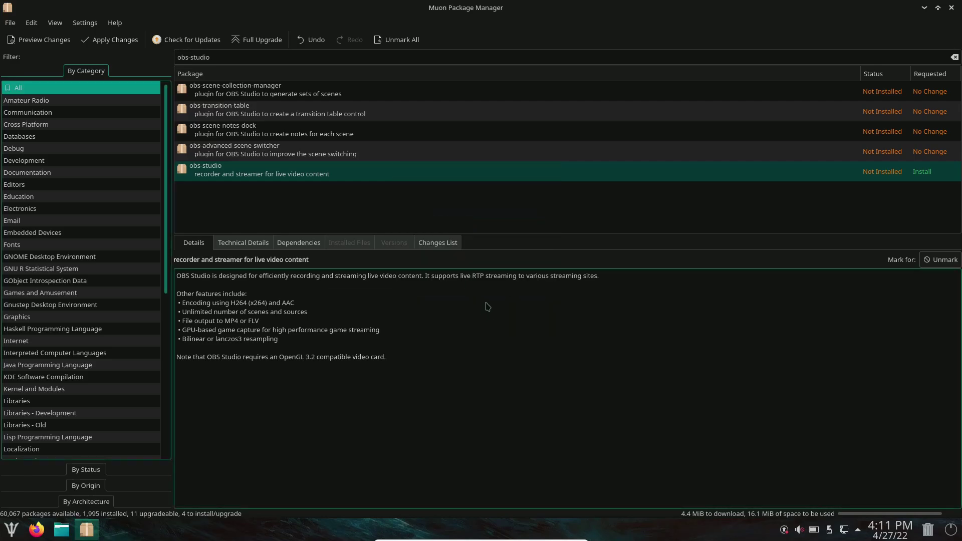
Step: Search kdenlive and mark it for installation, accepting kdenlive-data and other required packages
{"action": "double_click", "coordinate": [240, 57]}
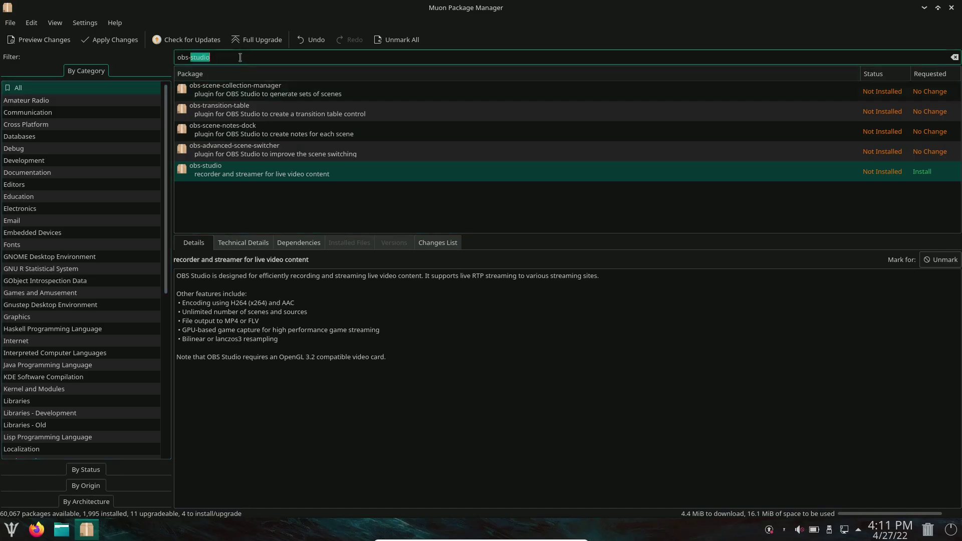
{"action": "left_click", "coordinate": [240, 57]}
{"action": "triple_click", "coordinate": [240, 57]}
{"action": "type", "text": "kdenlive"}
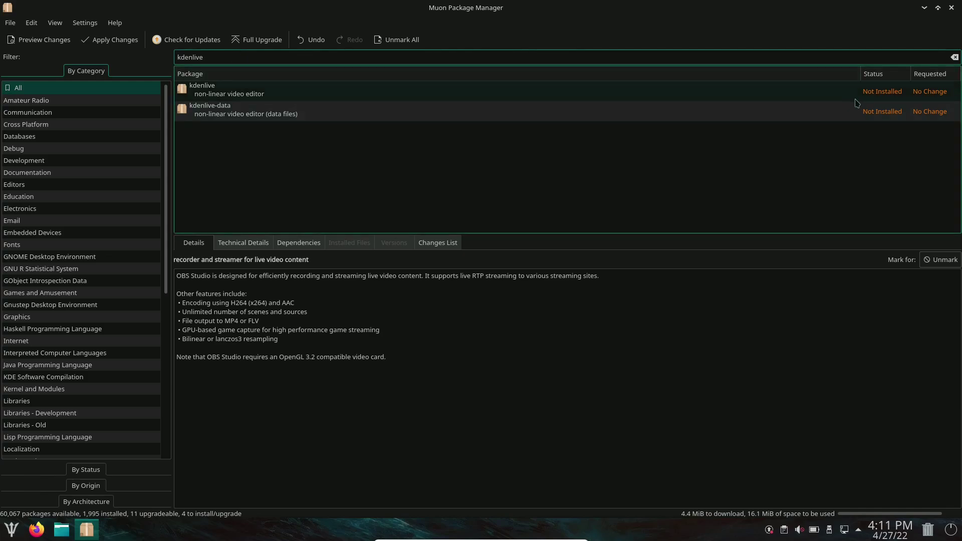
{"action": "left_click", "coordinate": [643, 95]}
{"action": "left_click", "coordinate": [942, 260]}
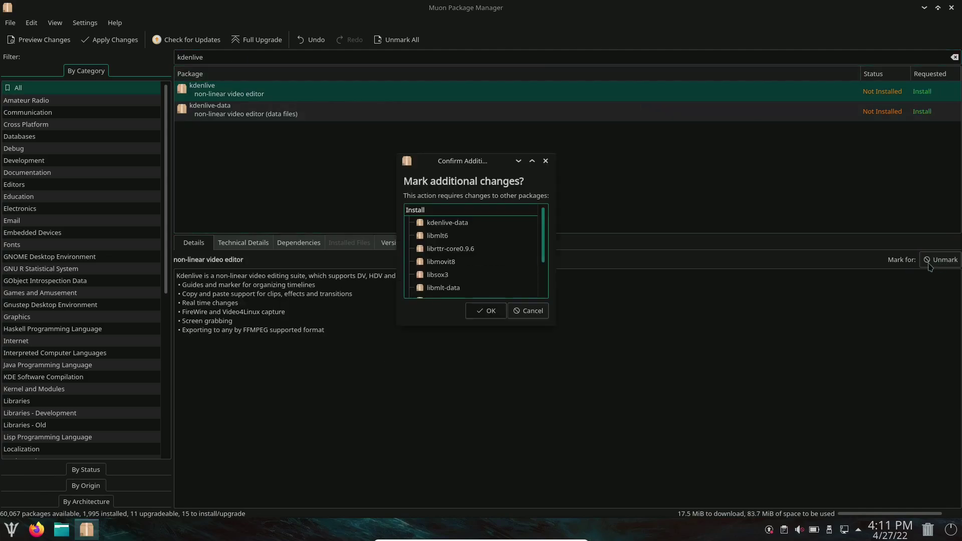
{"action": "left_click", "coordinate": [494, 312]}
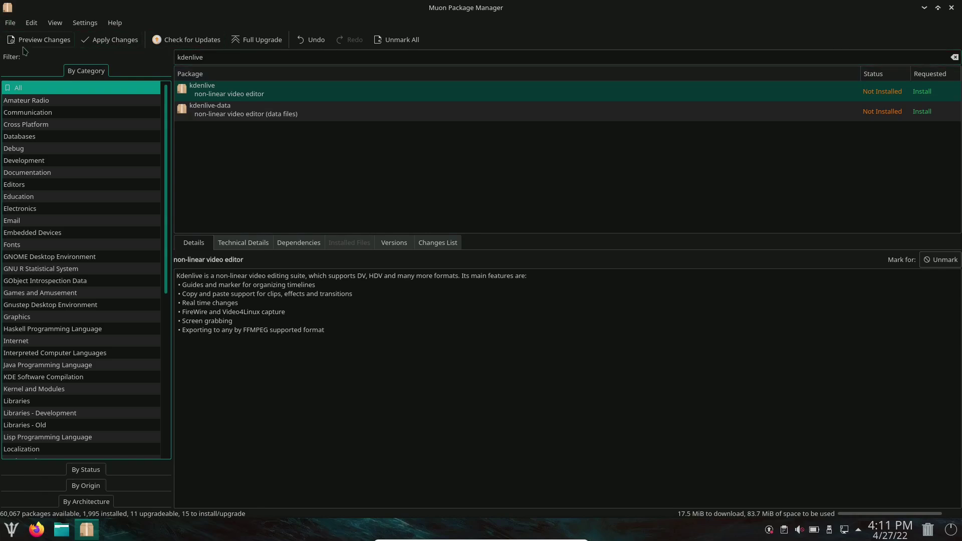
{"action": "scroll", "coordinate": [61, 158], "scroll_direction": "down", "scroll_amount": 6}
{"action": "scroll", "coordinate": [61, 158], "scroll_direction": "down", "scroll_amount": 2}
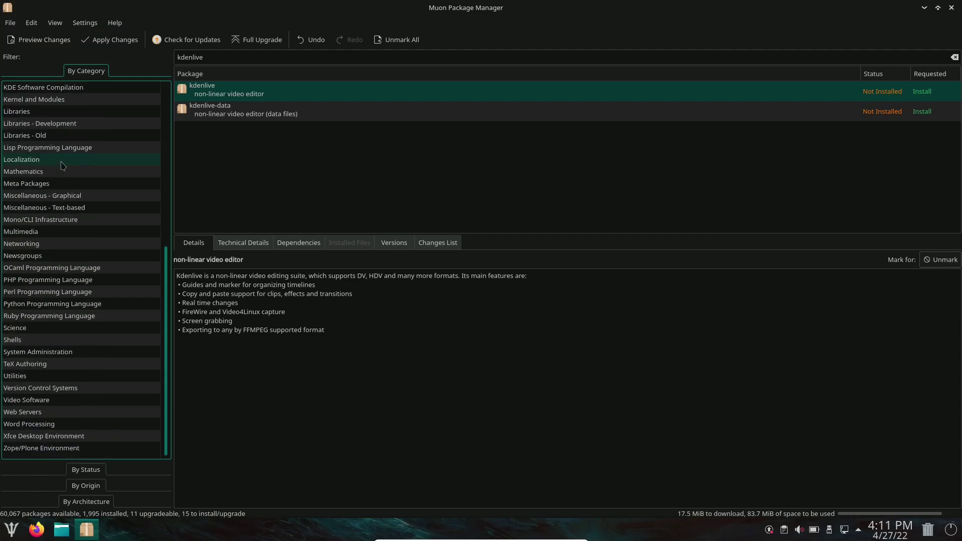
{"action": "scroll", "coordinate": [62, 170], "scroll_direction": "up", "scroll_amount": 8}
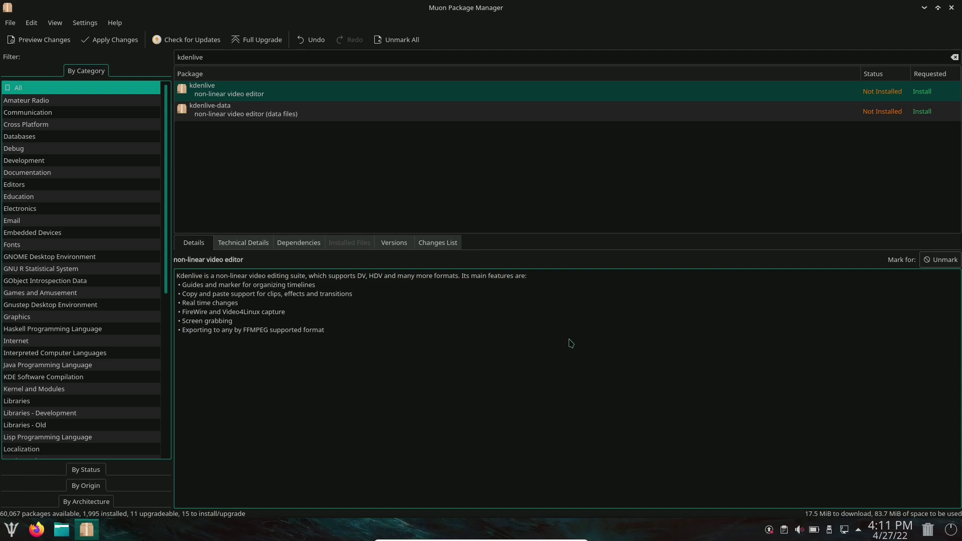
Step: Close Muon, browse the launcher's System and Utilities categories, then dismiss the menu
{"action": "left_click", "coordinate": [952, 8]}
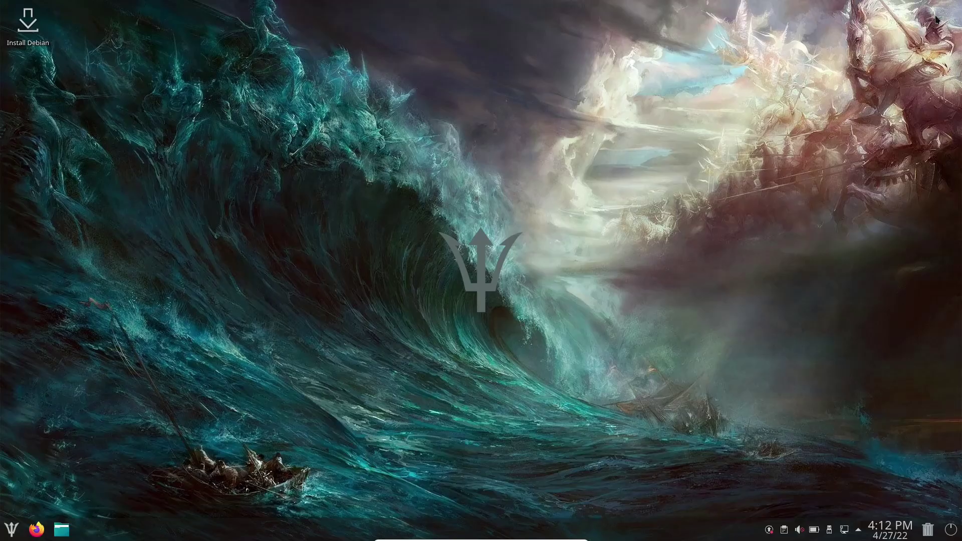
{"action": "left_click", "coordinate": [12, 530]}
{"action": "left_click", "coordinate": [112, 402]}
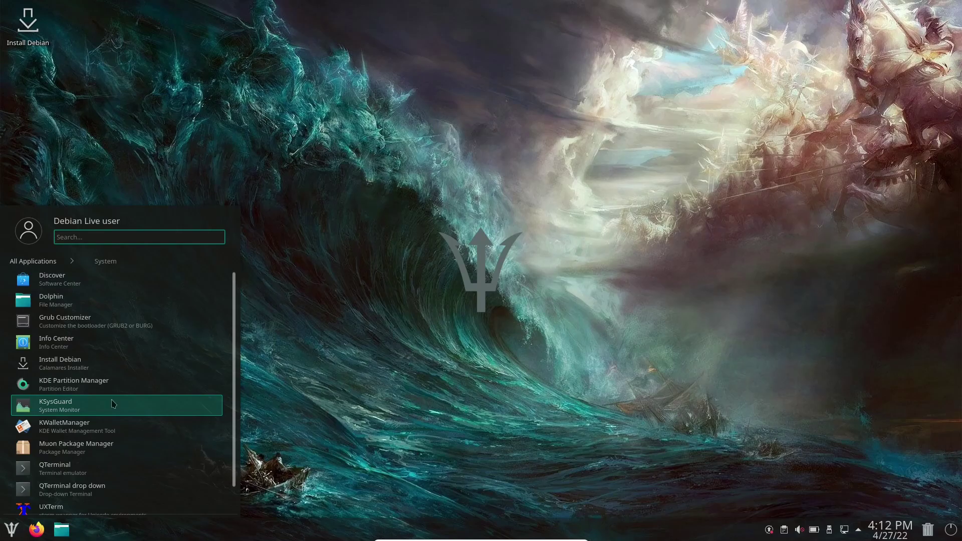
{"action": "scroll", "coordinate": [113, 403], "scroll_direction": "down", "scroll_amount": 2}
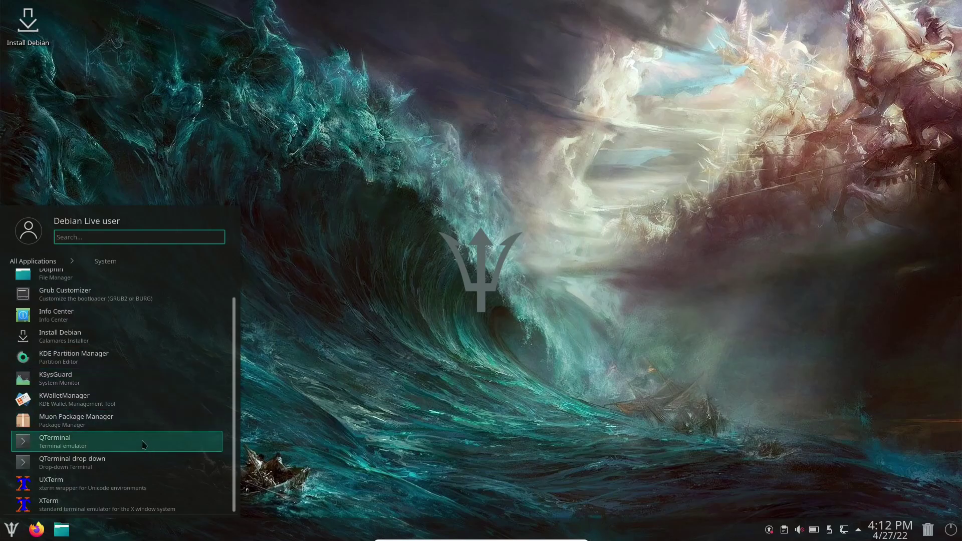
{"action": "left_click", "coordinate": [33, 261]}
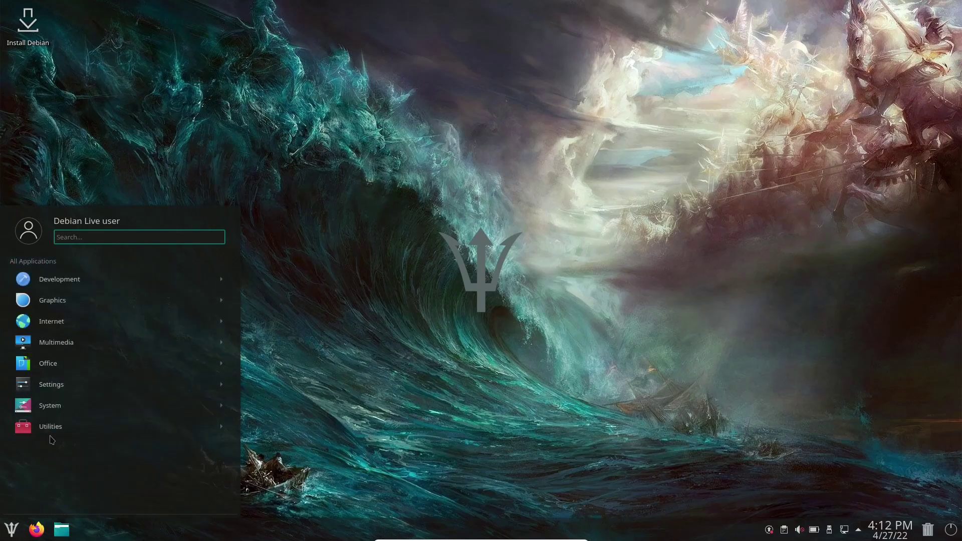
{"action": "left_click", "coordinate": [50, 426]}
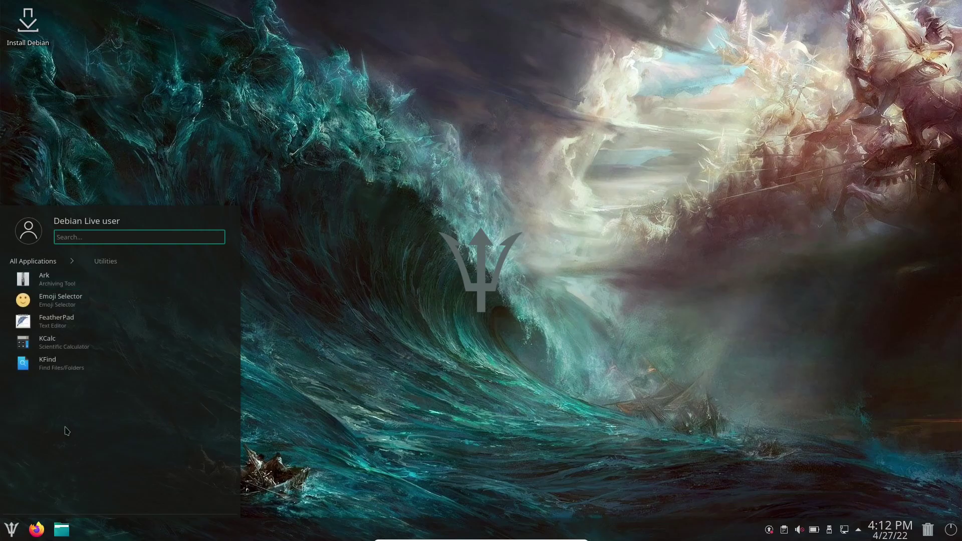
{"action": "left_click", "coordinate": [366, 337]}
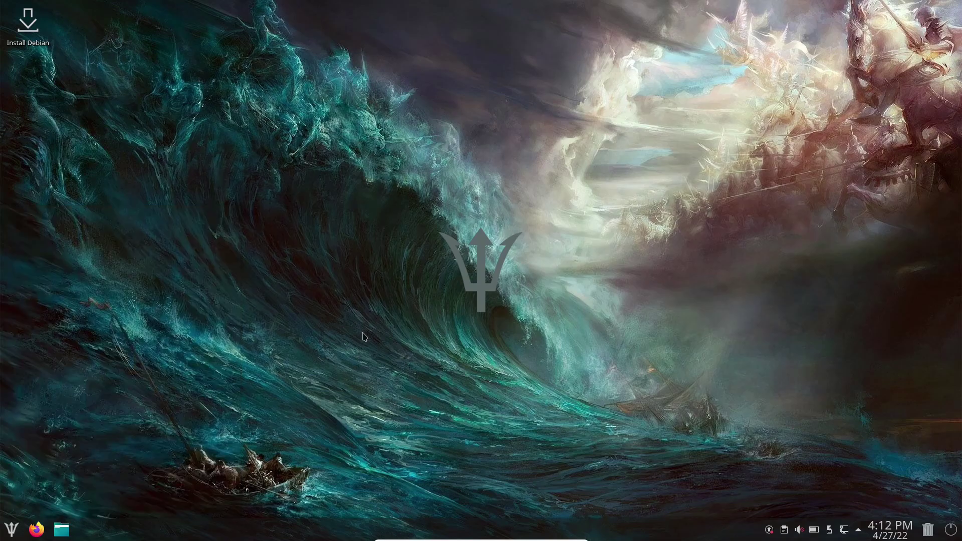